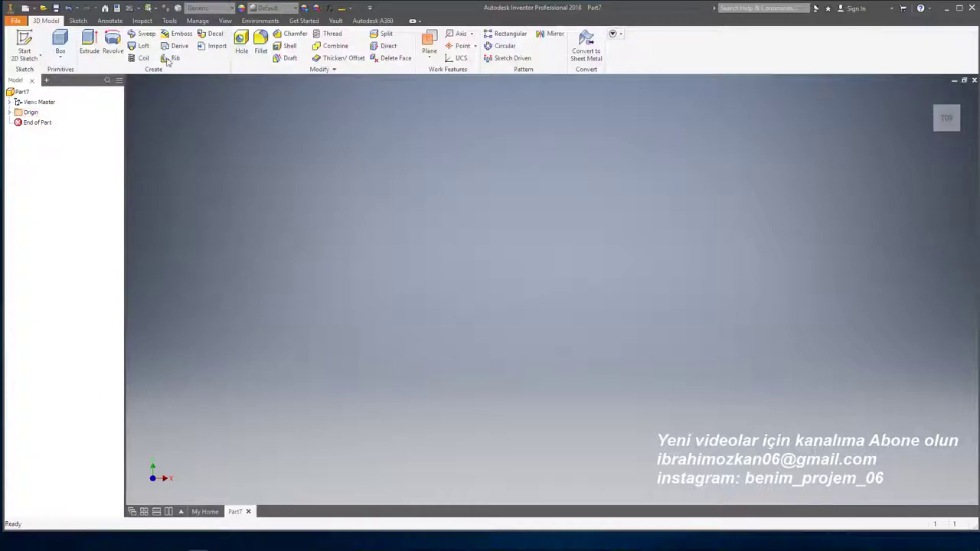
Step: Start a sketch on the XY plane and draw the vertical and horizontal lines of the L path
{"action": "left_click", "coordinate": [24, 42]}
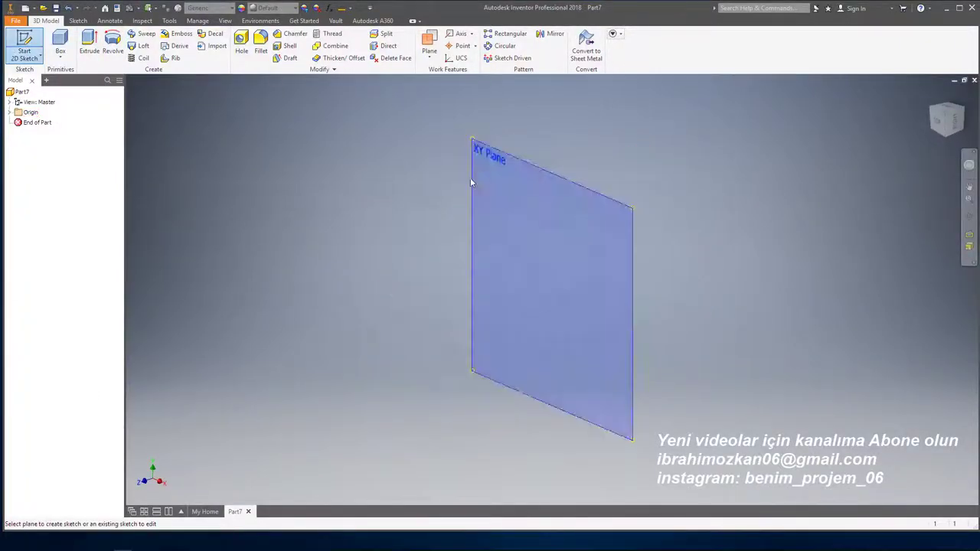
{"action": "left_click", "coordinate": [471, 183]}
{"action": "key", "text": "l"}
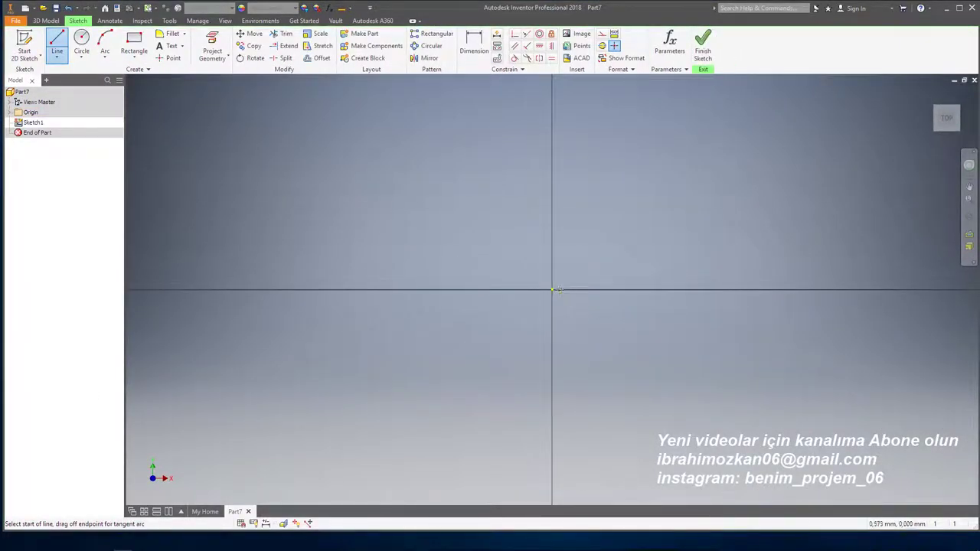
{"action": "left_click", "coordinate": [552, 289]}
{"action": "middle_click_drag", "start_coordinate": [552, 270], "coordinate": [517, 348]}
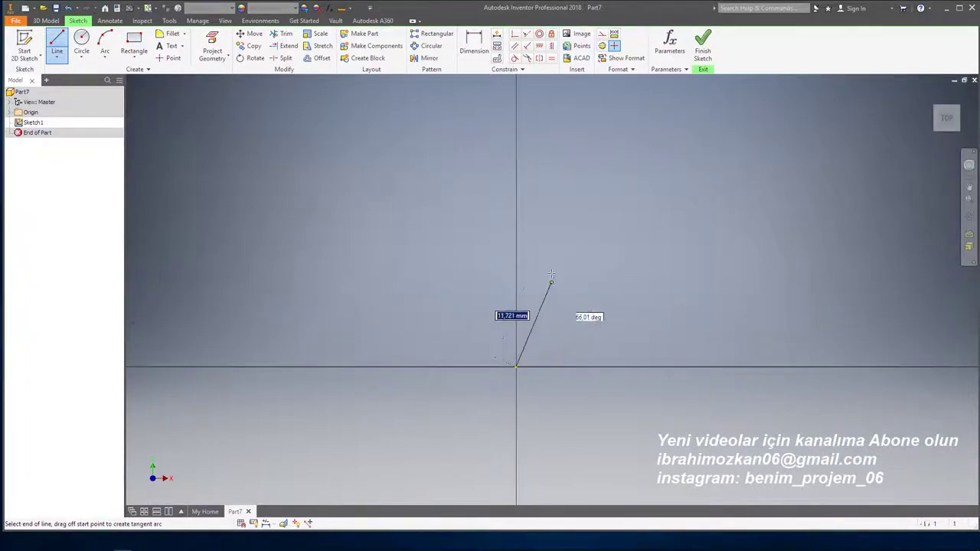
{"action": "left_click", "coordinate": [516, 190]}
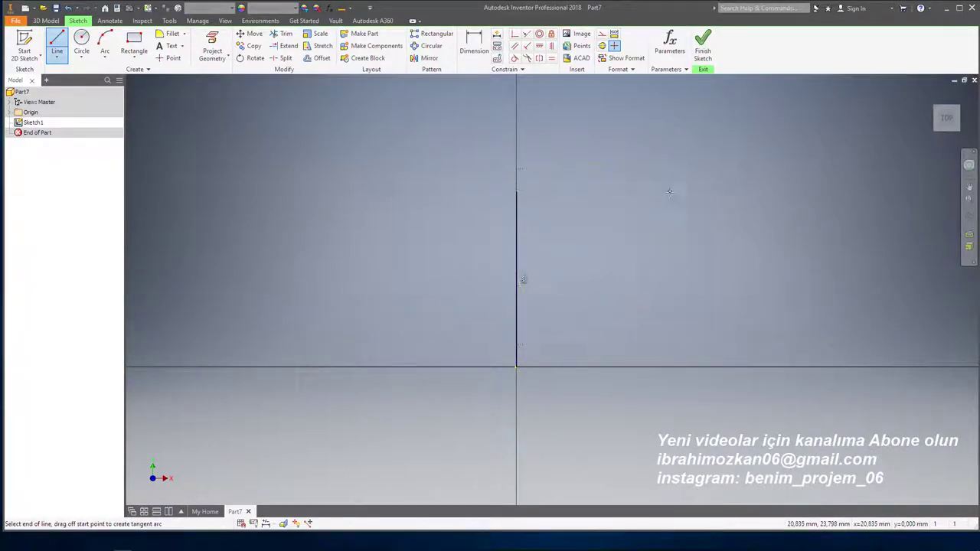
Step: Dimension the vertical and horizontal lines to 50 each
{"action": "left_click", "coordinate": [474, 45]}
{"action": "left_click", "coordinate": [516, 220]}
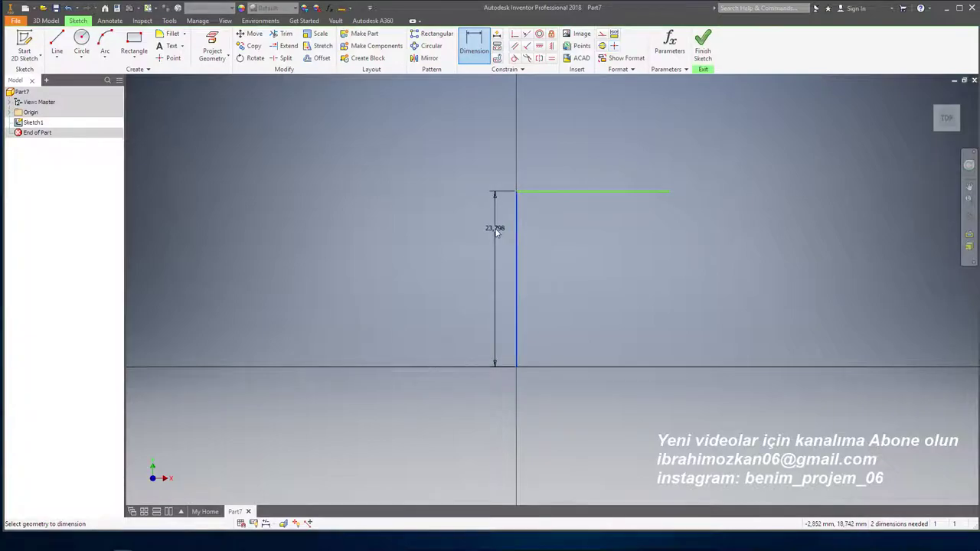
{"action": "left_click", "coordinate": [496, 230]}
{"action": "type", "text": "50"}
{"action": "key", "text": "Return"}
{"action": "scroll", "coordinate": [499, 234], "scroll_direction": "down", "scroll_amount": 3}
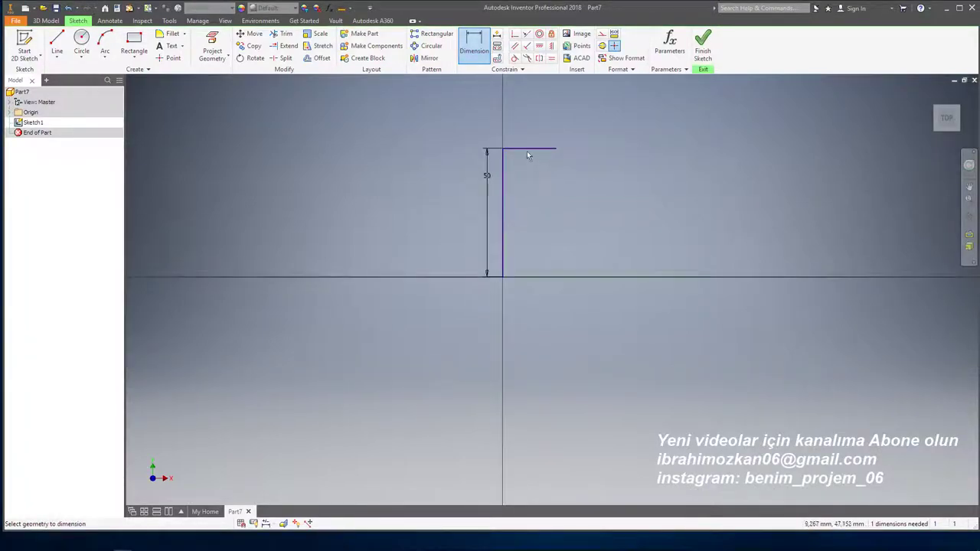
{"action": "left_click", "coordinate": [534, 130]}
{"action": "type", "text": "50"}
{"action": "key", "text": "Return"}
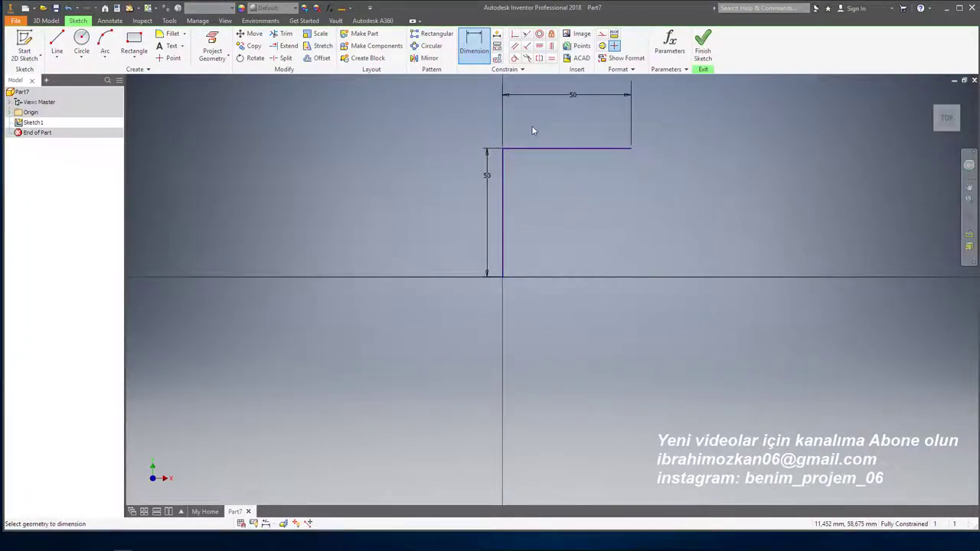
Step: Fillet the corner with radius 20 and finish the sketch
{"action": "key", "text": "f"}
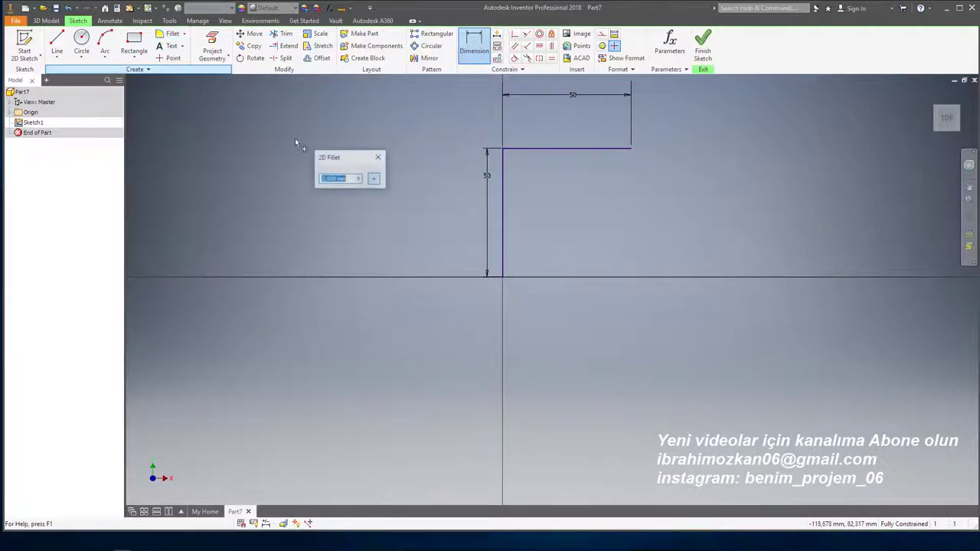
{"action": "type", "text": "20"}
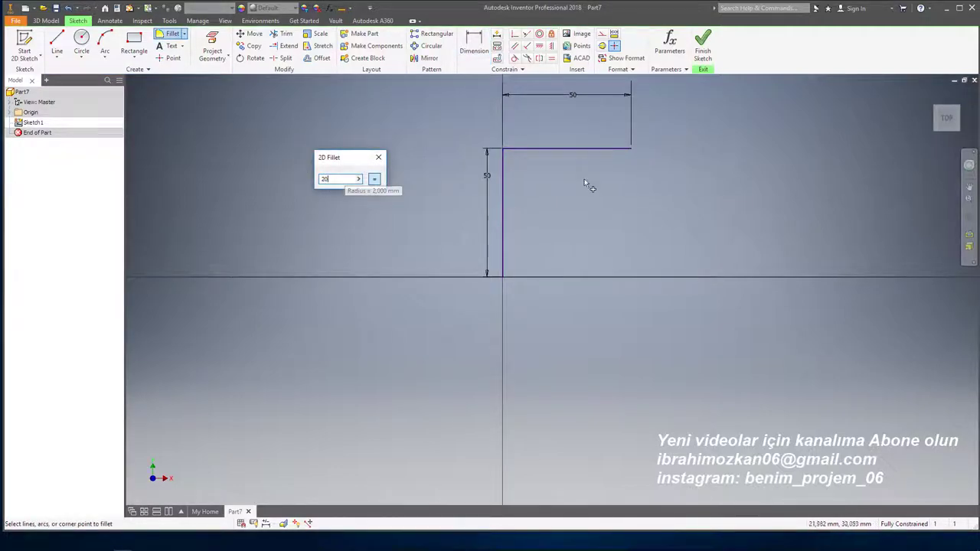
{"action": "left_click", "coordinate": [520, 150]}
{"action": "left_click", "coordinate": [503, 173]}
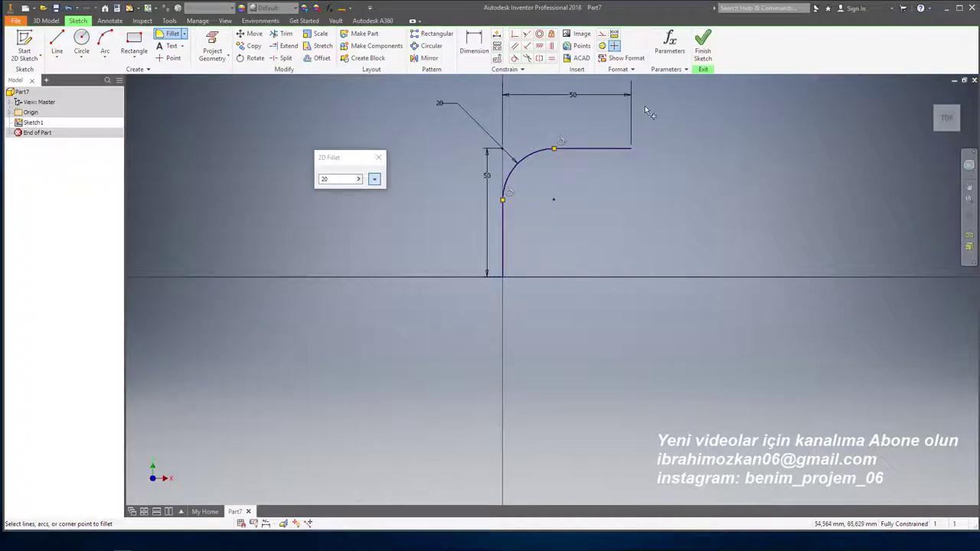
{"action": "left_click", "coordinate": [703, 44]}
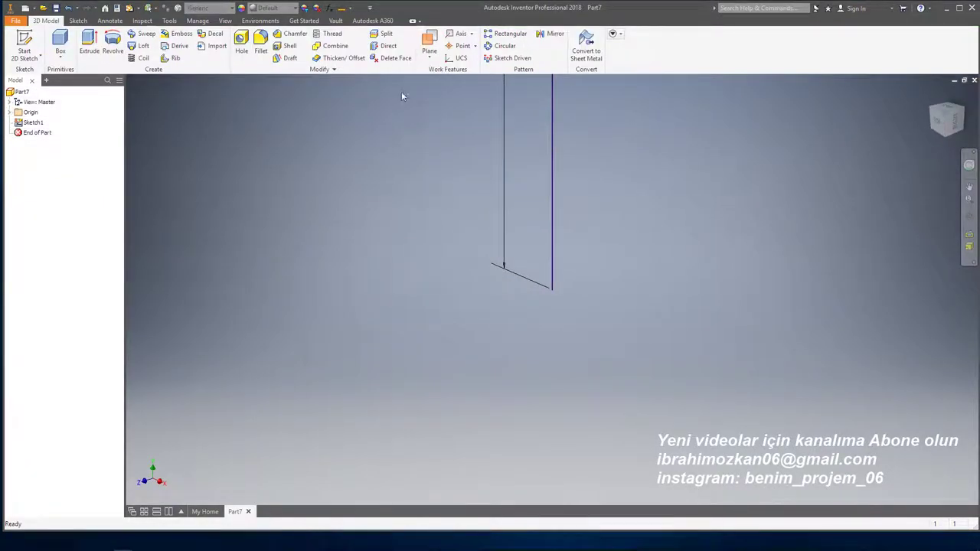
Step: Create a work plane at the path's lower end and start a sketch on it
{"action": "left_click", "coordinate": [429, 42]}
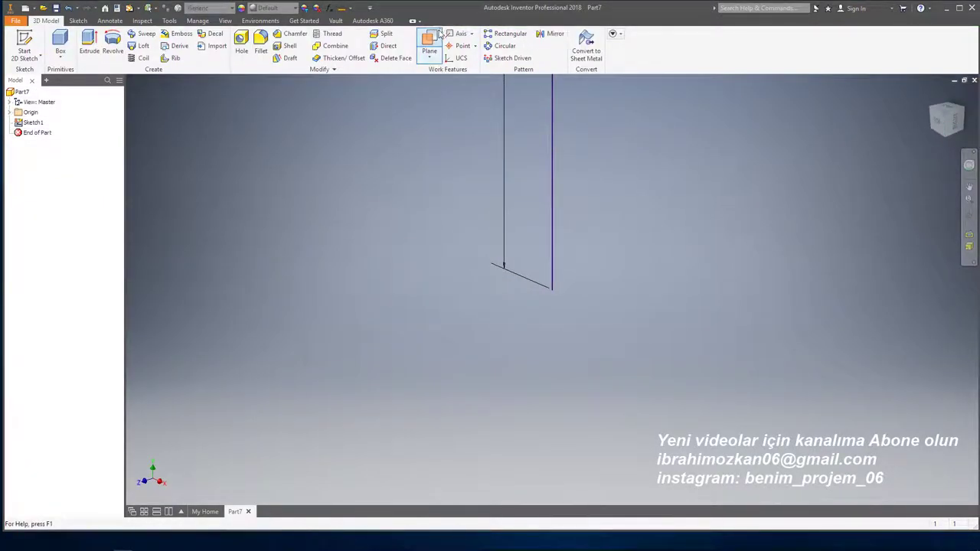
{"action": "left_click", "coordinate": [552, 290]}
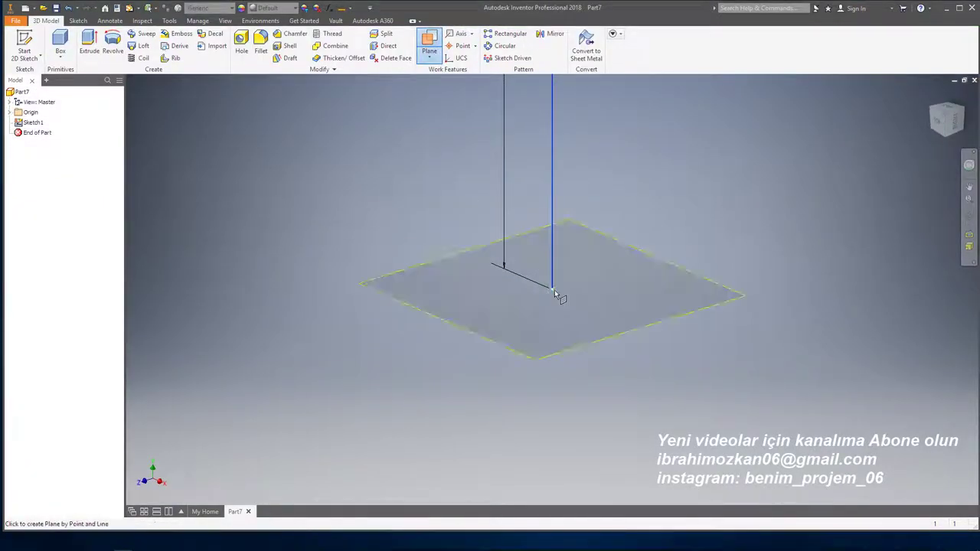
{"action": "left_click", "coordinate": [471, 253]}
{"action": "key", "text": "s"}
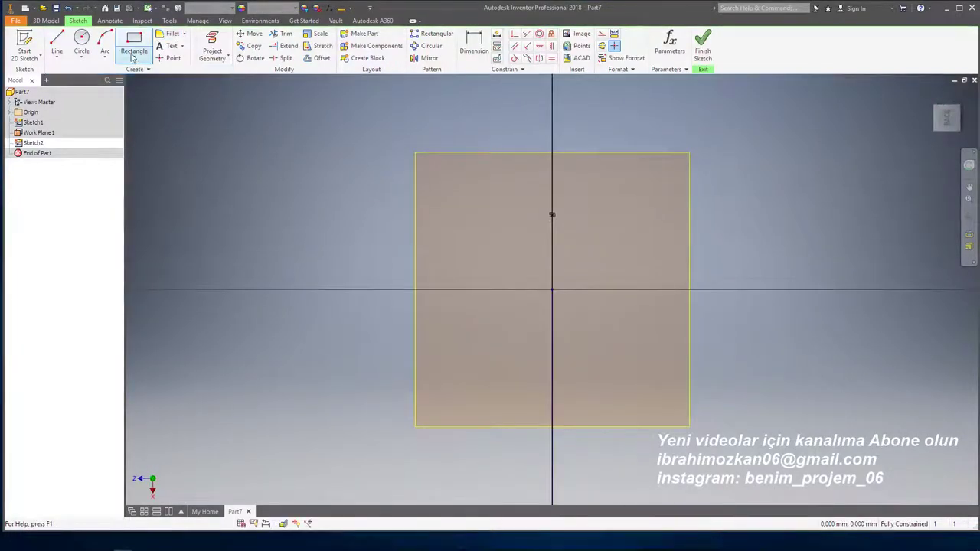
Step: Draw a circle and make its centre coincident with the path end
{"action": "left_click", "coordinate": [82, 44]}
{"action": "key", "text": "F6"}
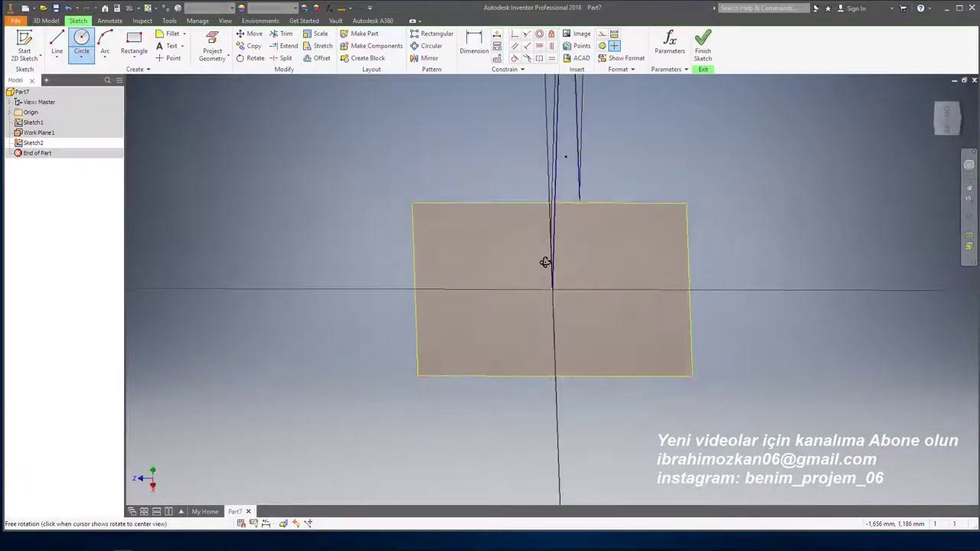
{"action": "scroll", "coordinate": [534, 311], "scroll_direction": "up", "scroll_amount": 5}
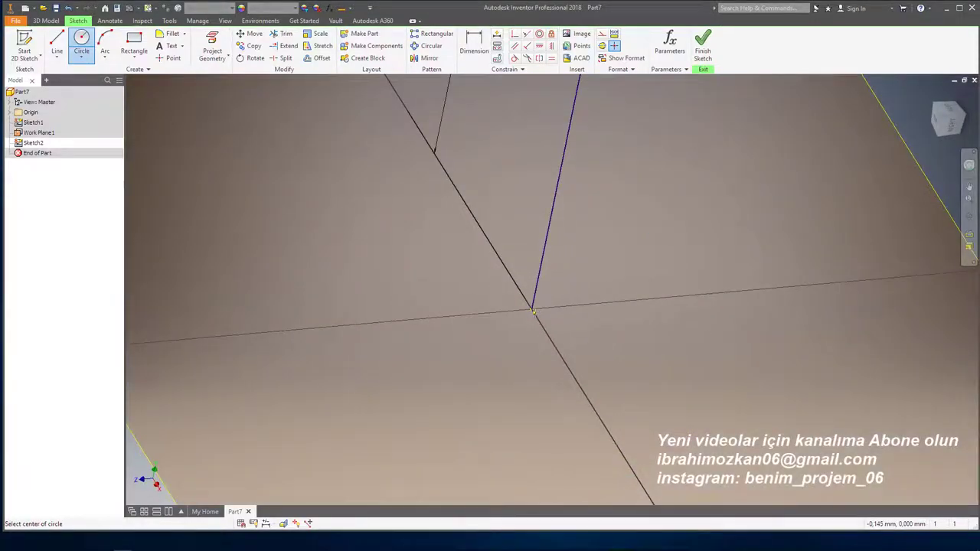
{"action": "left_click", "coordinate": [487, 314]}
{"action": "key", "text": "p"}
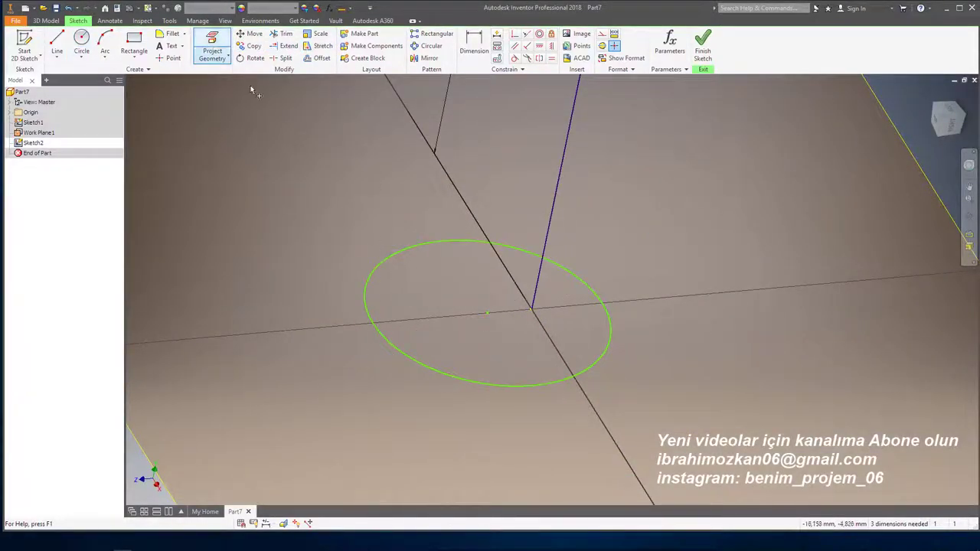
{"action": "key", "text": "Escape"}
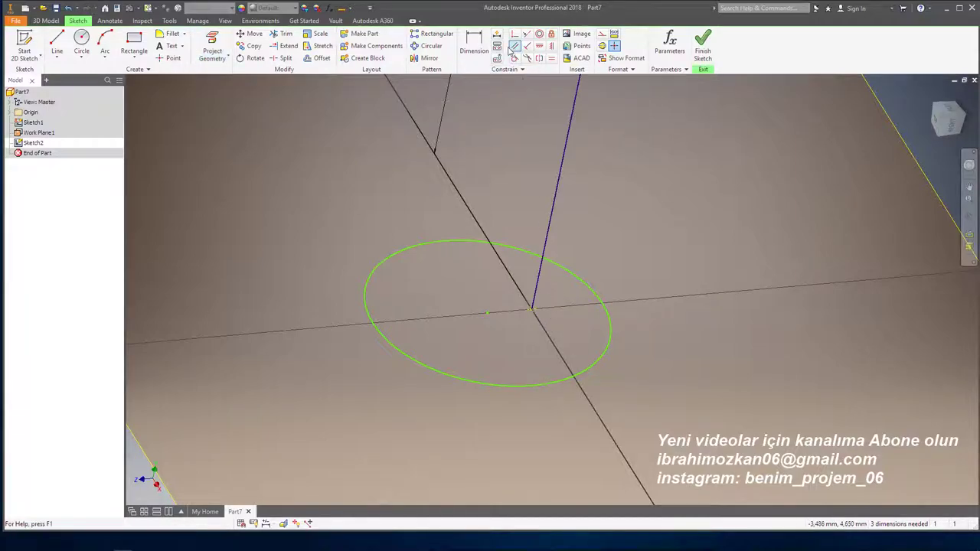
{"action": "left_click", "coordinate": [533, 307]}
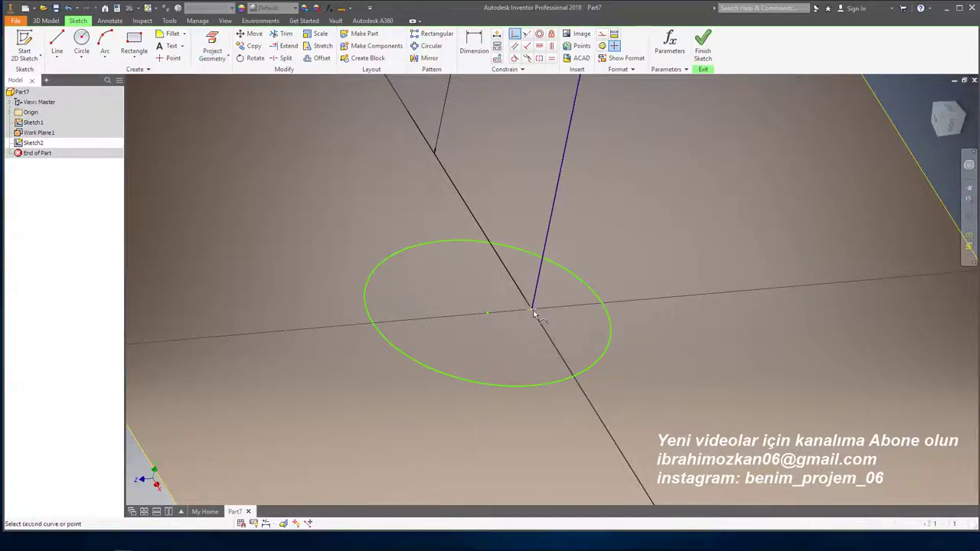
{"action": "left_click", "coordinate": [487, 313]}
Step: Dimension the circle's diameter, correcting it from 20 to 15
{"action": "left_click", "coordinate": [474, 44]}
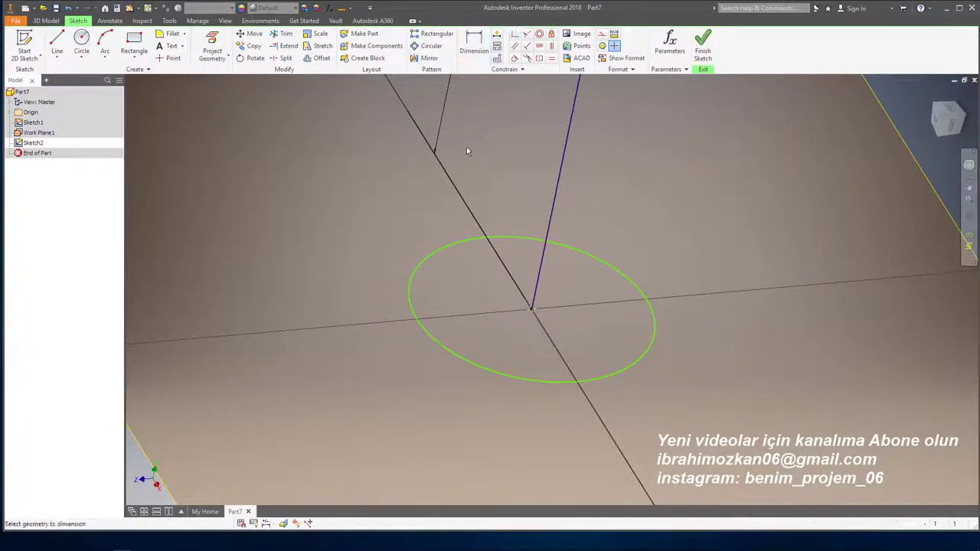
{"action": "left_click", "coordinate": [444, 246]}
{"action": "left_click", "coordinate": [409, 232]}
{"action": "type", "text": "20"}
{"action": "key", "text": "Return"}
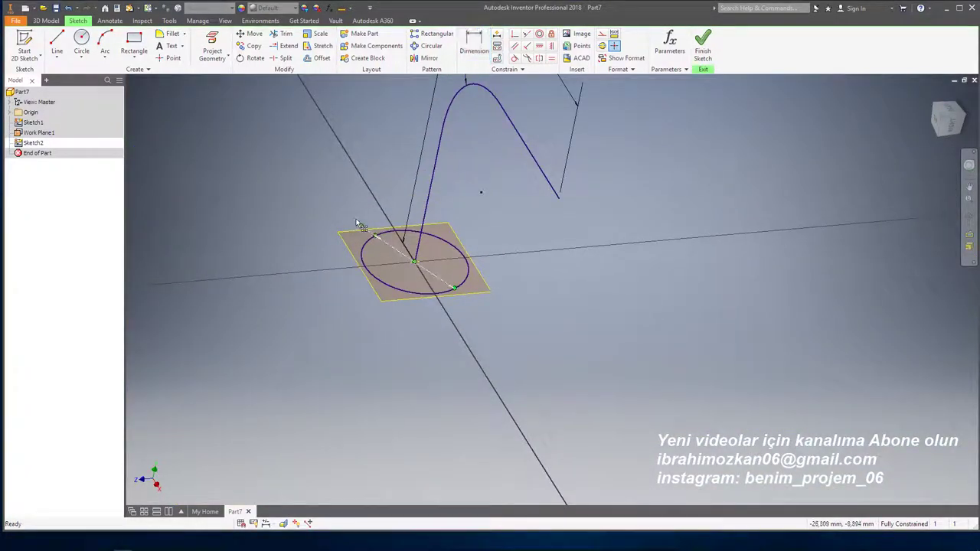
{"action": "double_click", "coordinate": [356, 219]}
{"action": "type", "text": "15"}
{"action": "key", "text": "Return"}
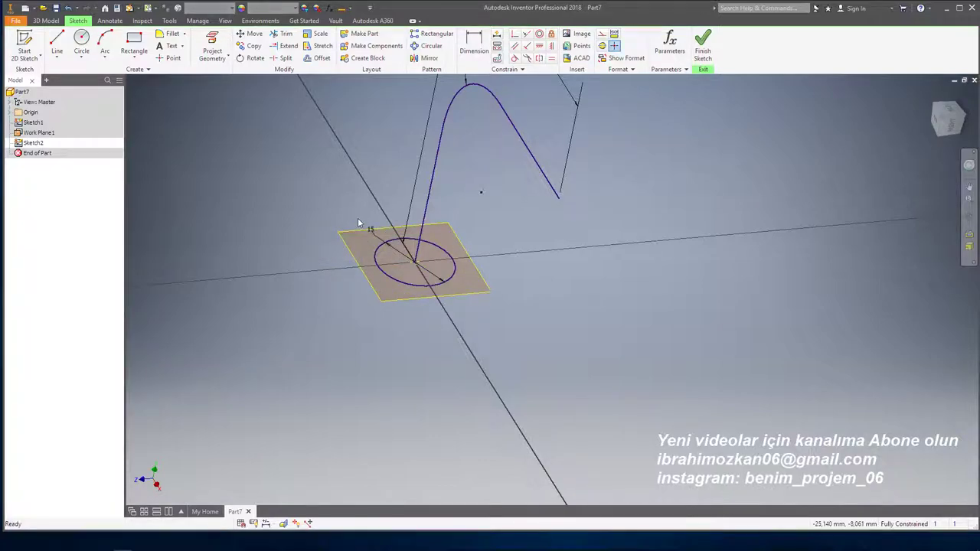
Step: Finish the circle sketch and sweep it along the L-shaped path into a tube
{"action": "left_click", "coordinate": [711, 38]}
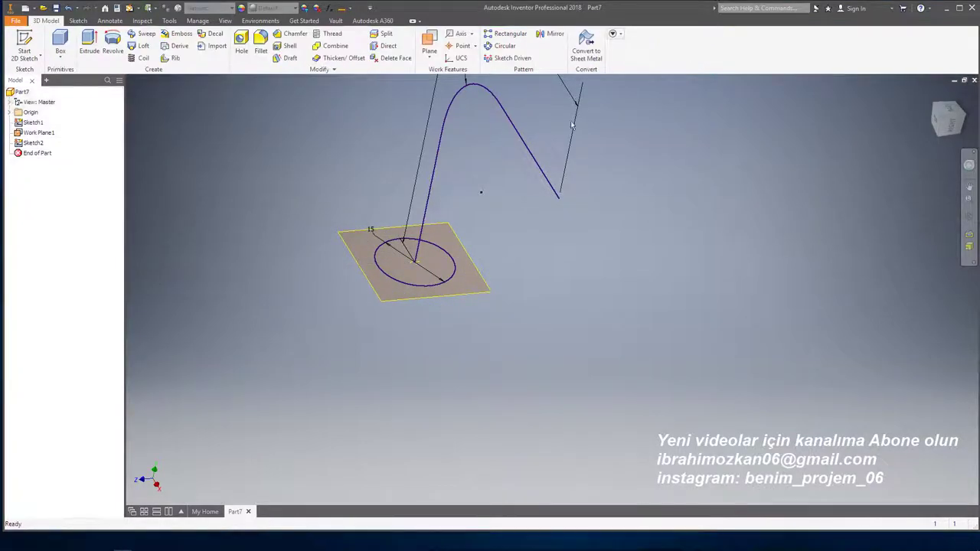
{"action": "left_click", "coordinate": [143, 33]}
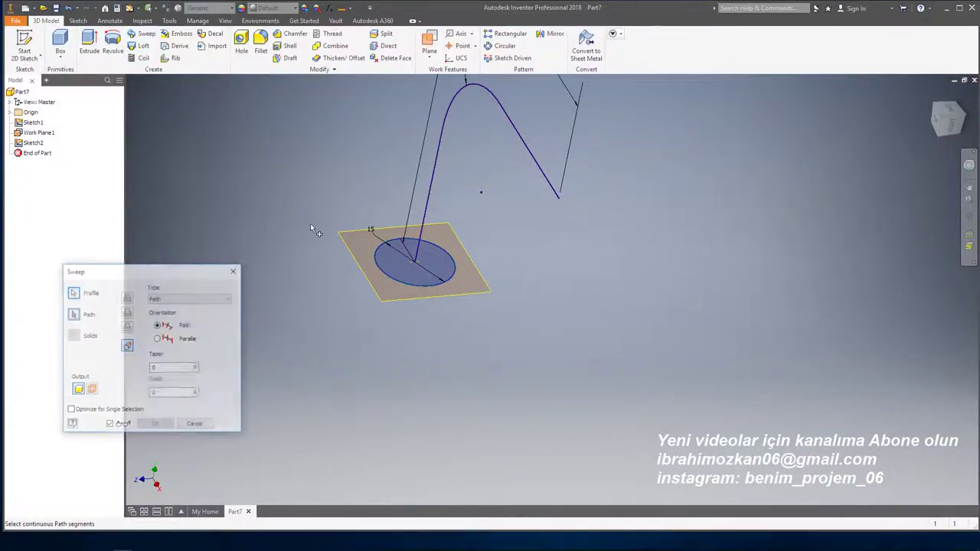
{"action": "left_click", "coordinate": [430, 190]}
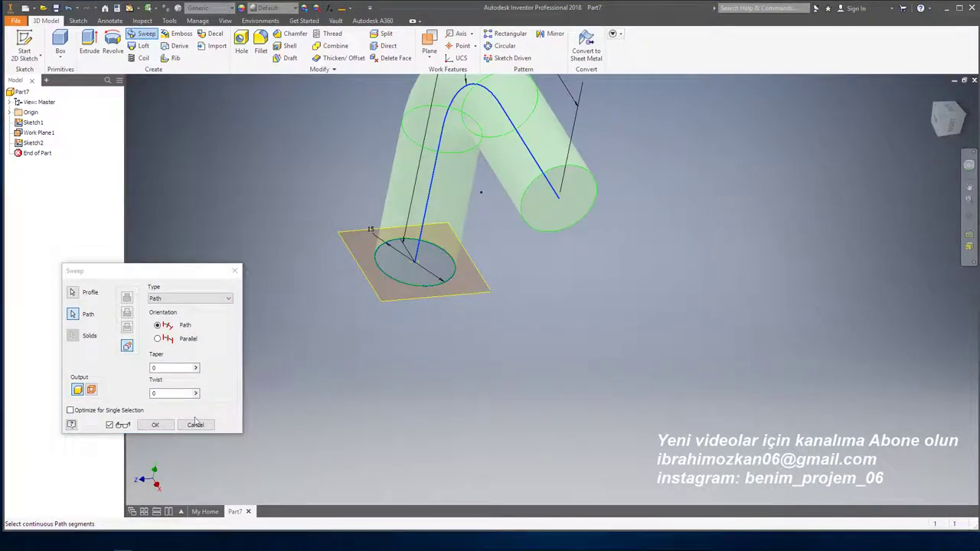
{"action": "left_click", "coordinate": [161, 424]}
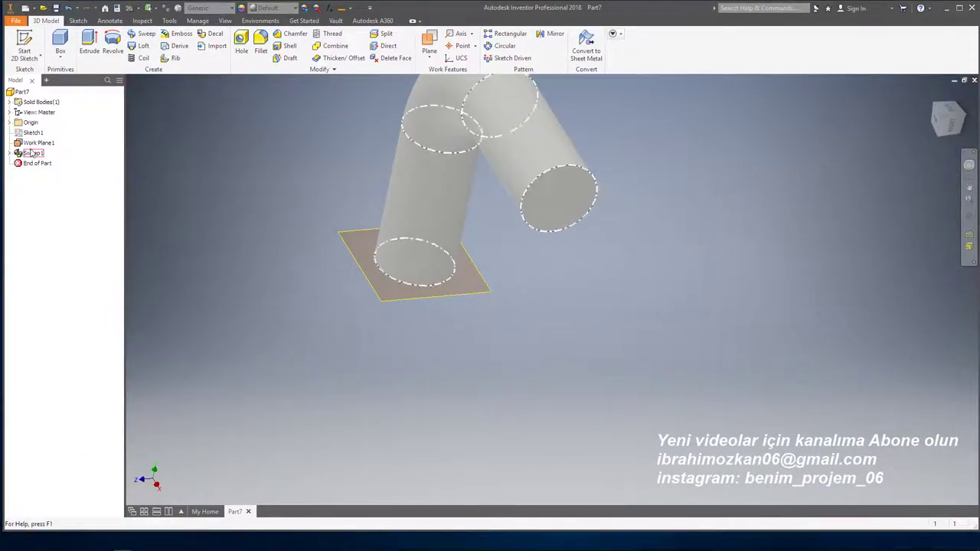
Step: Hide Work Plane1 and give the part the Clear appearance
{"action": "right_click", "coordinate": [31, 143]}
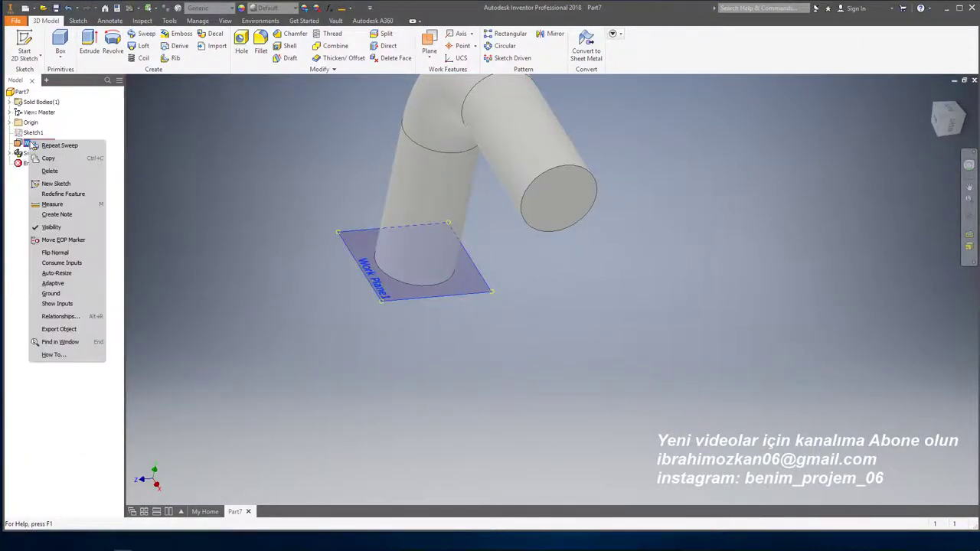
{"action": "left_click", "coordinate": [52, 227]}
{"action": "left_click", "coordinate": [271, 7]}
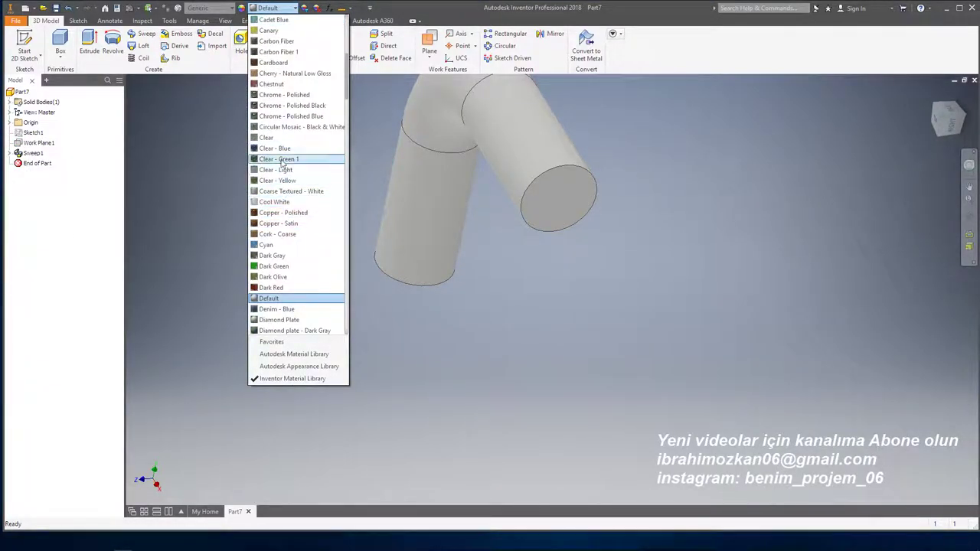
{"action": "left_click", "coordinate": [268, 137]}
{"action": "middle_click_drag", "start_coordinate": [334, 293], "coordinate": [446, 250], "text": "shift"}
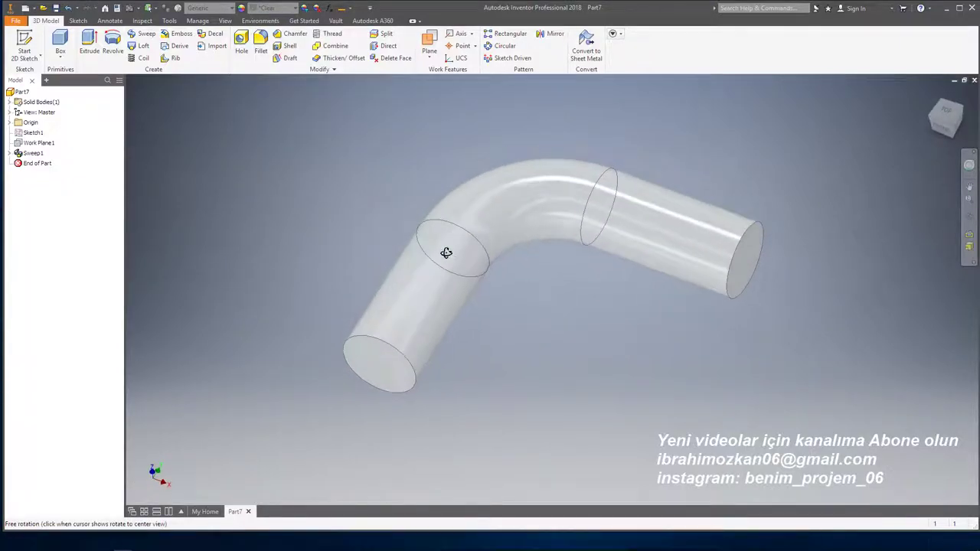
Step: Start a sketch on the XY Plane and draw a rectangle around the pipe bend
{"action": "left_click", "coordinate": [9, 123]}
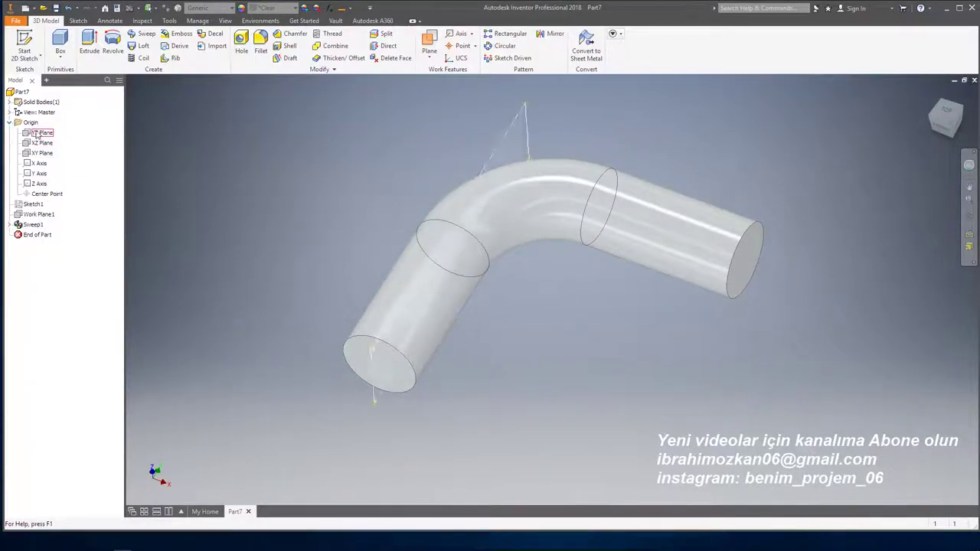
{"action": "left_click", "coordinate": [41, 153]}
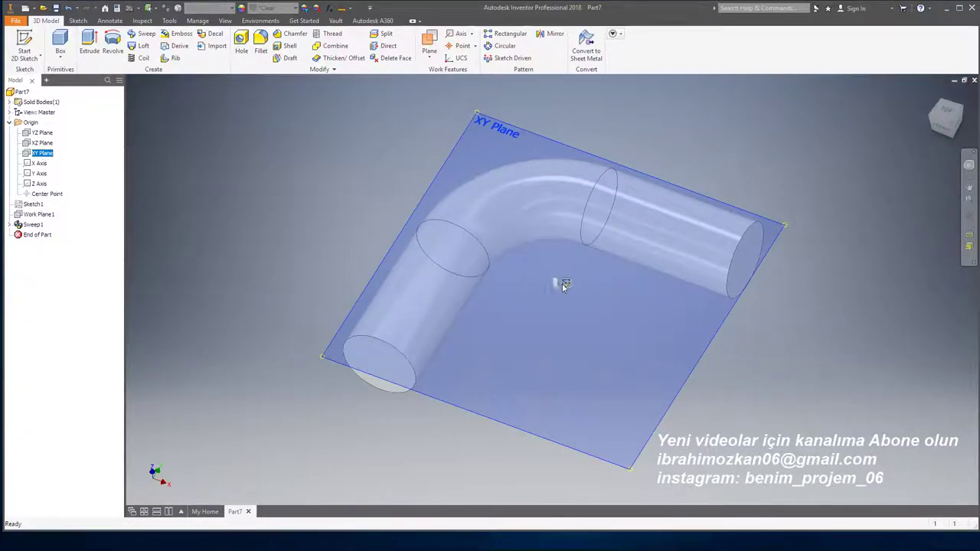
{"action": "left_click", "coordinate": [564, 283]}
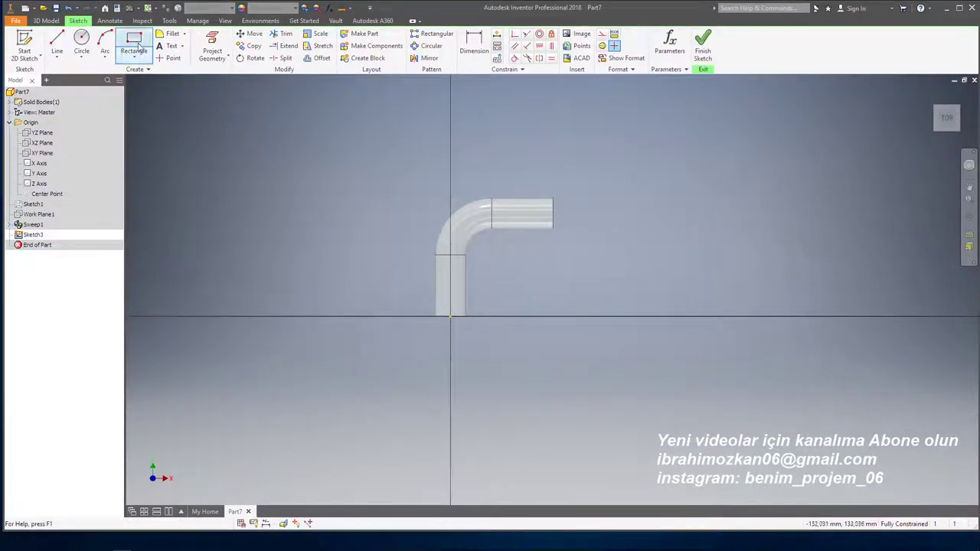
{"action": "left_click", "coordinate": [133, 42]}
{"action": "left_click", "coordinate": [371, 169]}
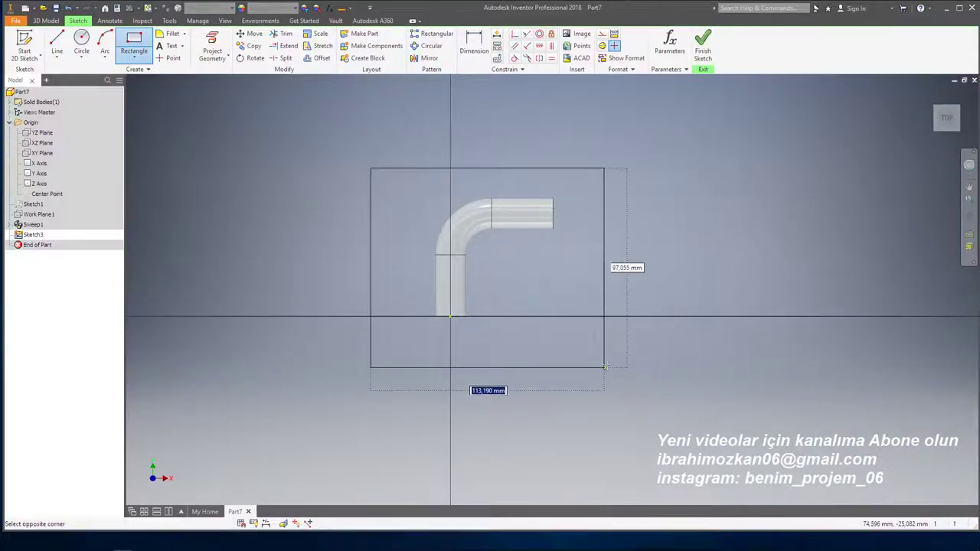
{"action": "left_click", "coordinate": [607, 348]}
{"action": "key", "text": "Escape"}
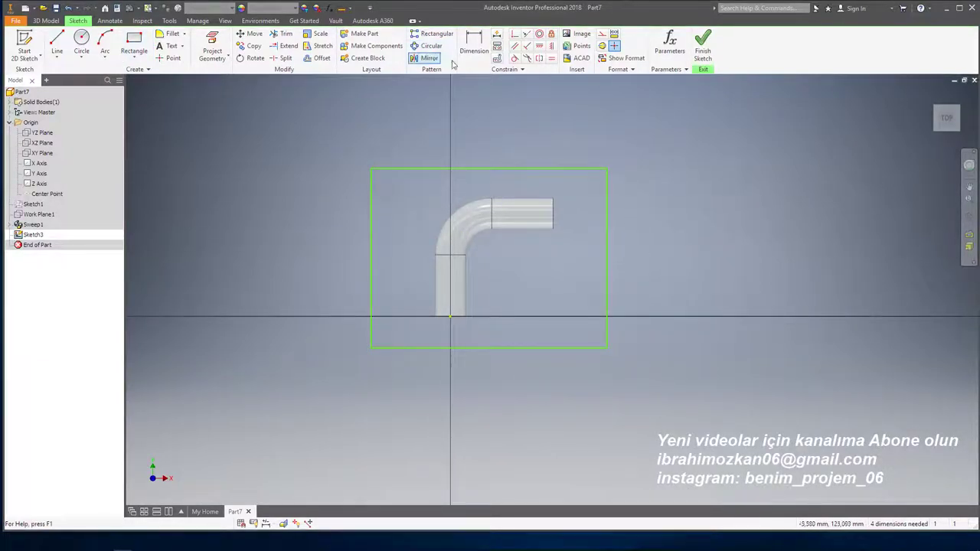
Step: Project both pipe ends into the sketch and dimension the top gap
{"action": "left_click", "coordinate": [211, 41]}
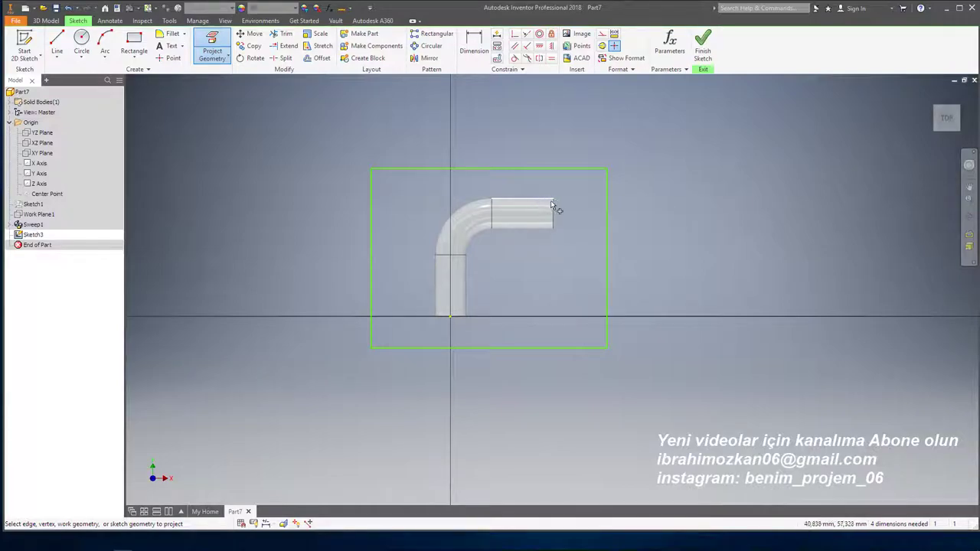
{"action": "left_click", "coordinate": [552, 205]}
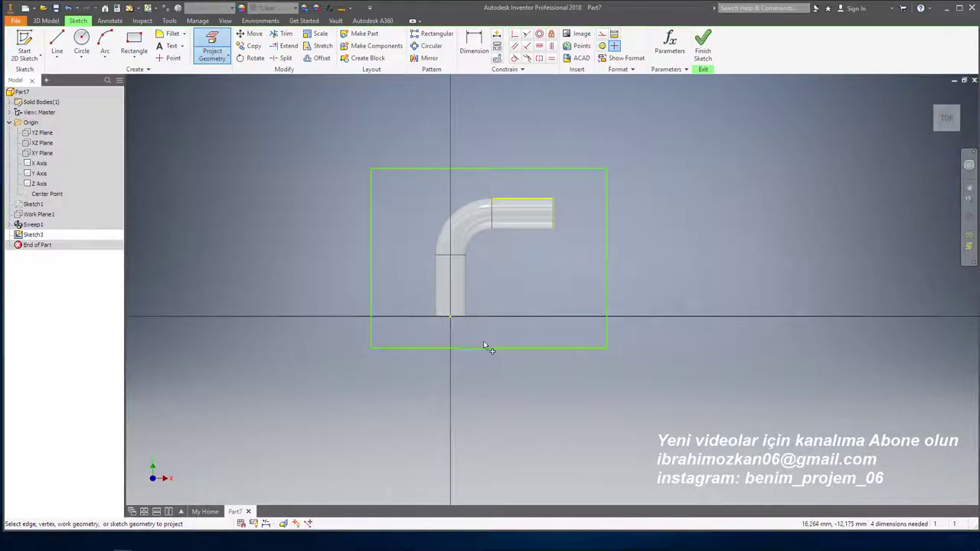
{"action": "left_click", "coordinate": [440, 305]}
{"action": "key", "text": "d"}
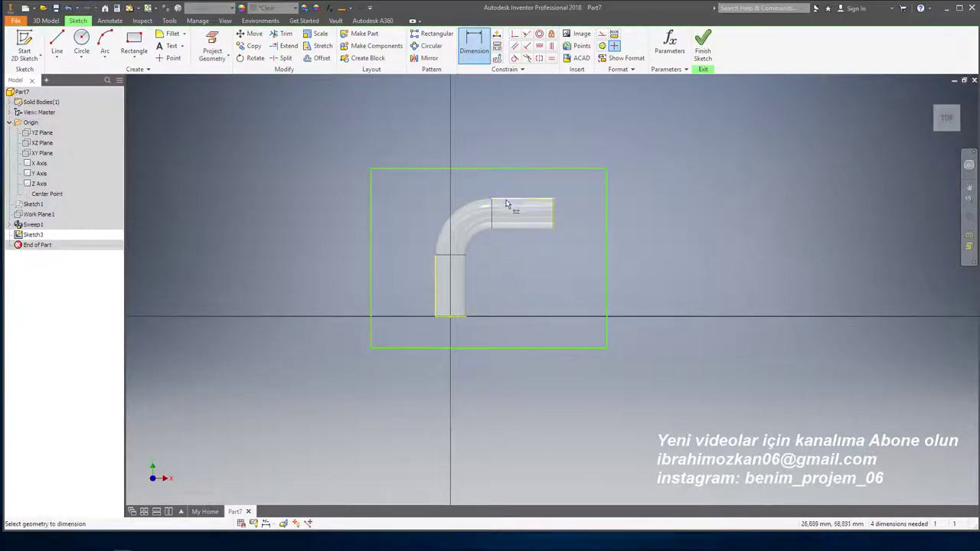
{"action": "left_click", "coordinate": [514, 169]}
{"action": "left_click", "coordinate": [516, 185]}
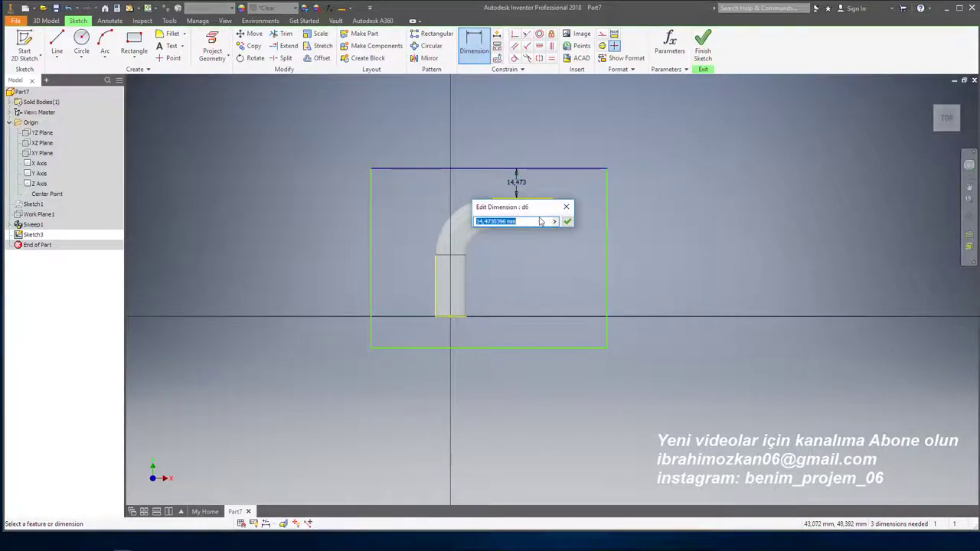
{"action": "key", "text": "Return"}
Step: Dimension the right gap to the rectangle, linked equal to d6
{"action": "scroll", "coordinate": [555, 207], "scroll_direction": "up", "scroll_amount": 3}
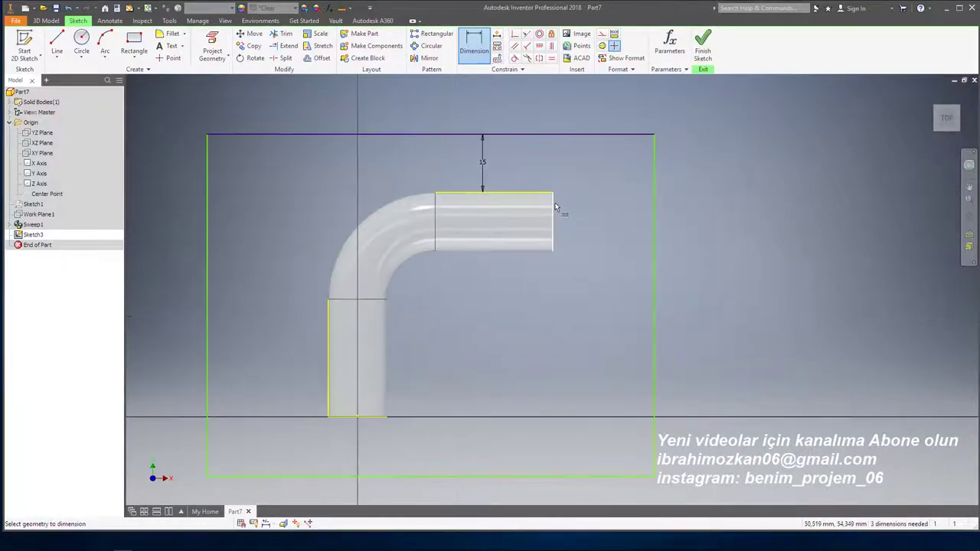
{"action": "left_click", "coordinate": [552, 218]}
{"action": "left_click", "coordinate": [653, 219]}
{"action": "left_click", "coordinate": [615, 222]}
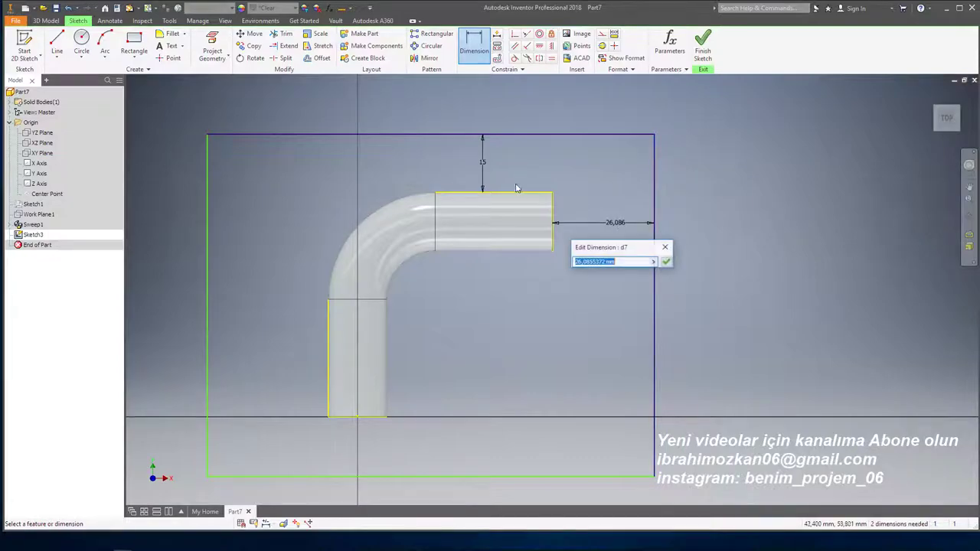
{"action": "left_click", "coordinate": [484, 167]}
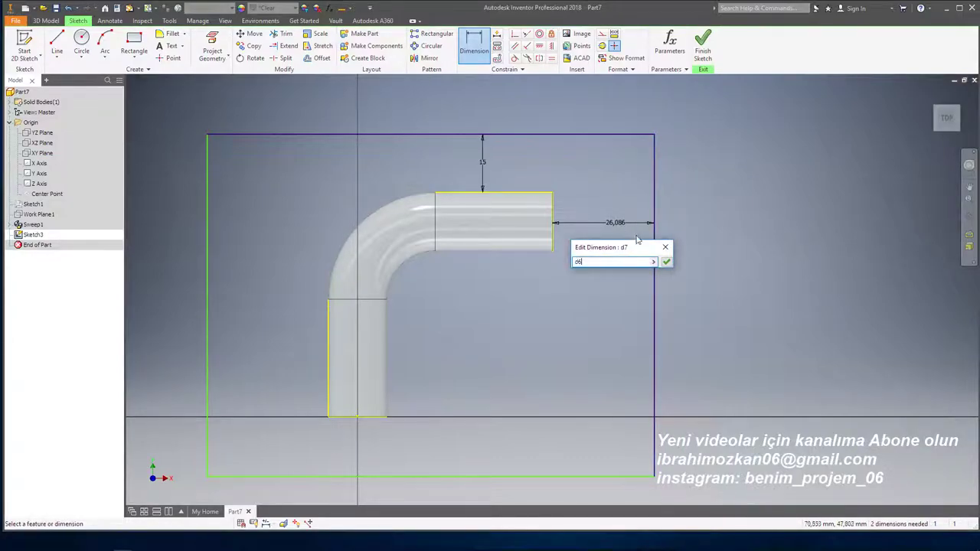
{"action": "left_click", "coordinate": [667, 263]}
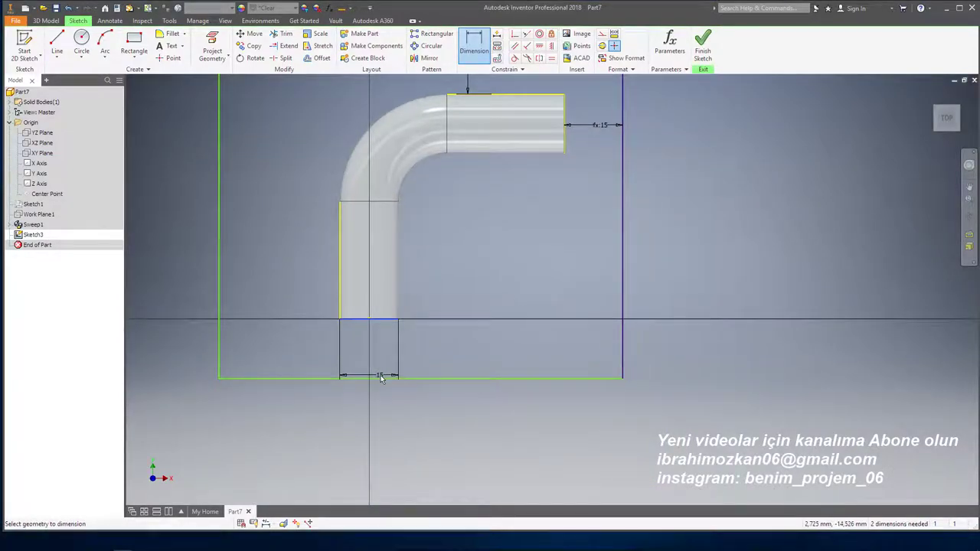
Step: Dimension the bottom and left gaps, both linked equal to d6
{"action": "left_click", "coordinate": [381, 376]}
{"action": "left_click", "coordinate": [381, 360]}
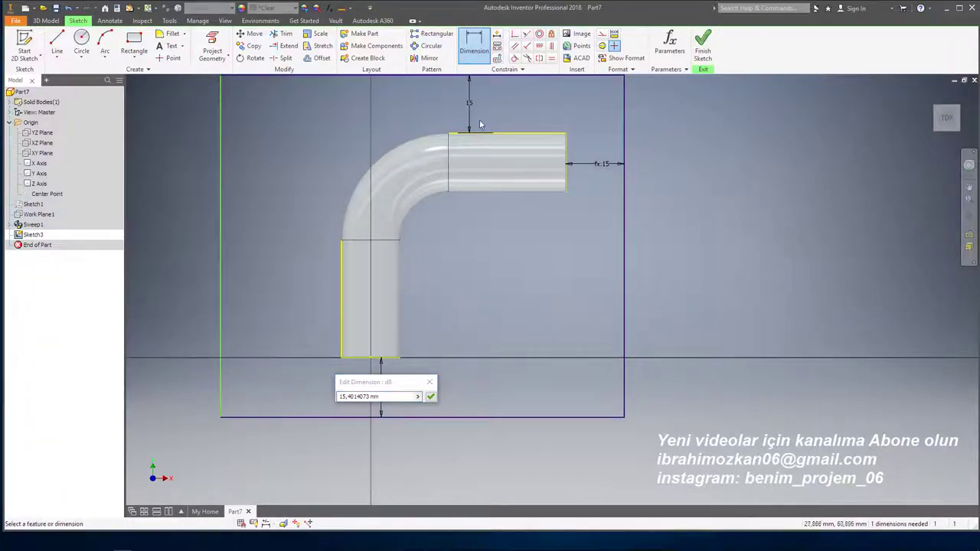
{"action": "left_click", "coordinate": [469, 107]}
{"action": "left_click", "coordinate": [431, 395]}
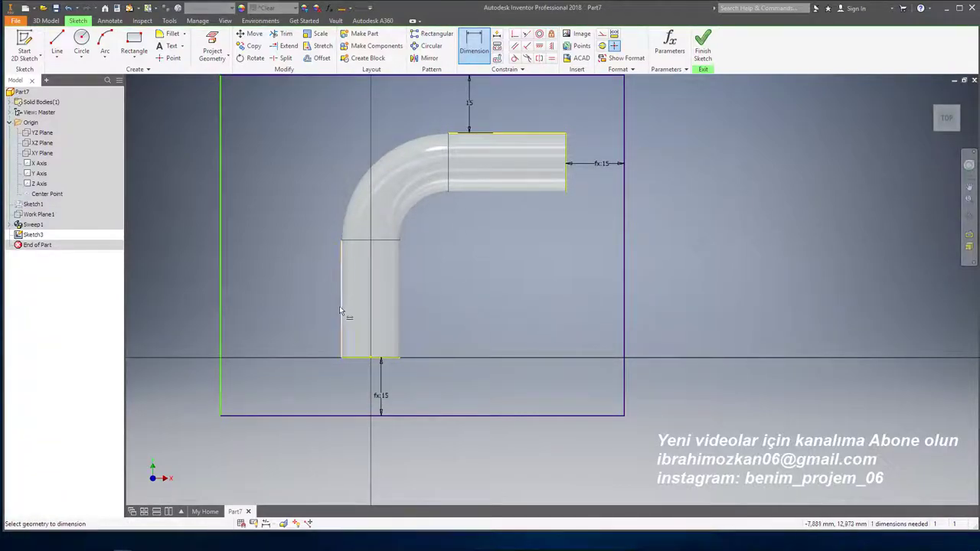
{"action": "left_click", "coordinate": [342, 318]}
{"action": "left_click", "coordinate": [219, 320]}
{"action": "left_click", "coordinate": [331, 292]}
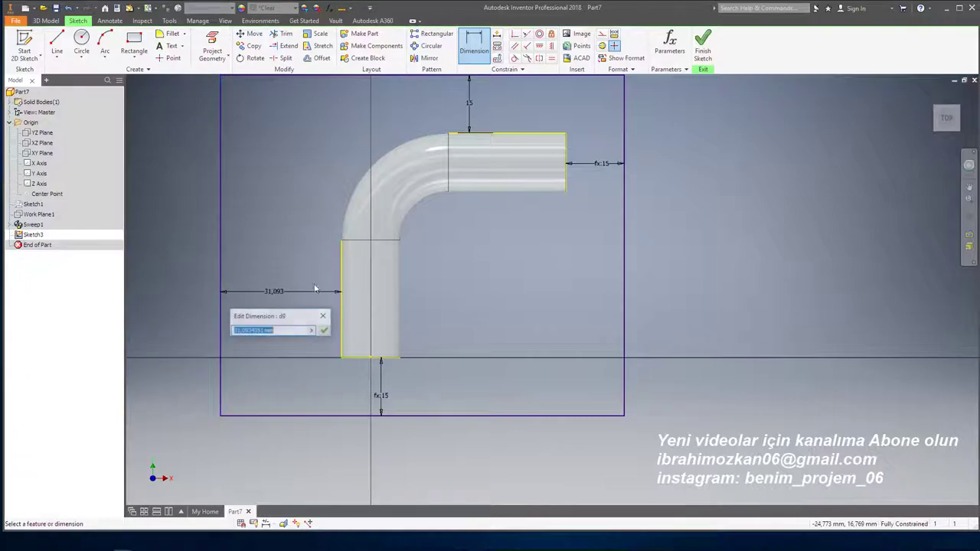
{"action": "left_click", "coordinate": [469, 107]}
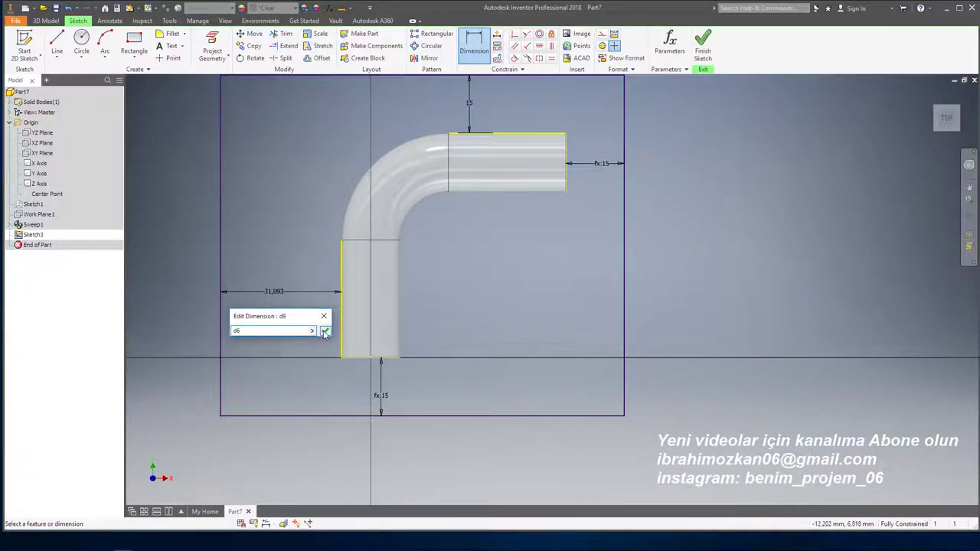
{"action": "left_click", "coordinate": [325, 330]}
Step: Set d6 to 20 so every gap is 20, and finish the sketch
{"action": "scroll", "coordinate": [484, 198], "scroll_direction": "up", "scroll_amount": 3}
{"action": "left_click", "coordinate": [491, 154]}
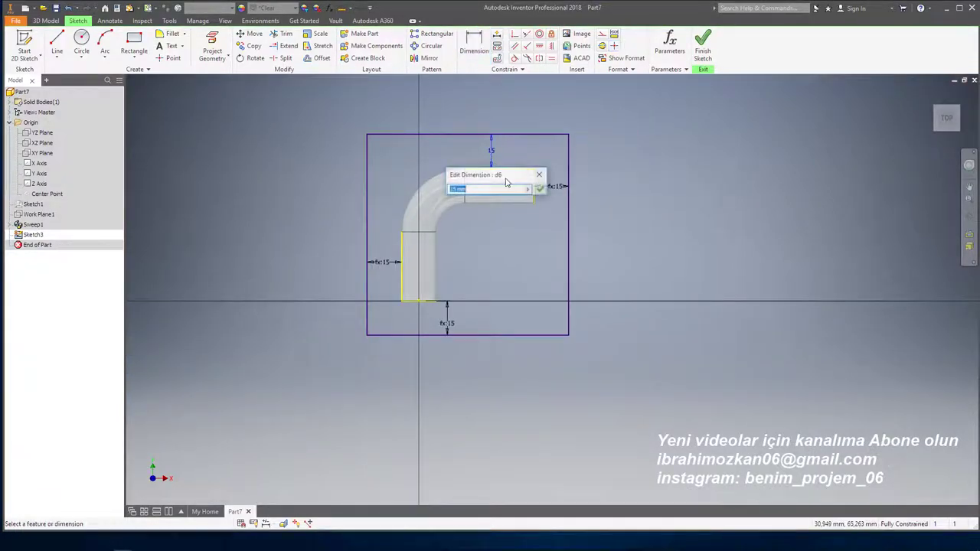
{"action": "type", "text": "0"}
{"action": "key", "text": "BackSpace"}
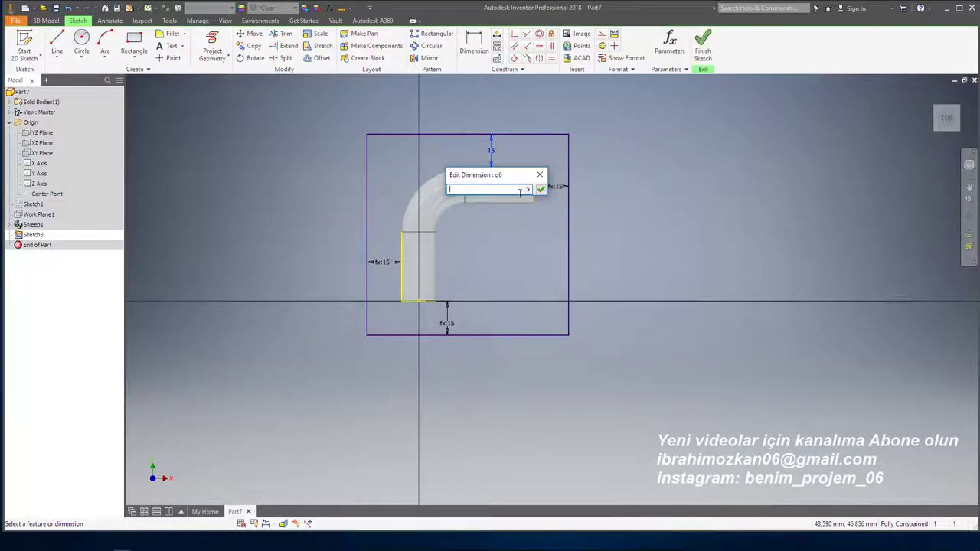
{"action": "key", "text": "Return"}
{"action": "left_click", "coordinate": [703, 45]}
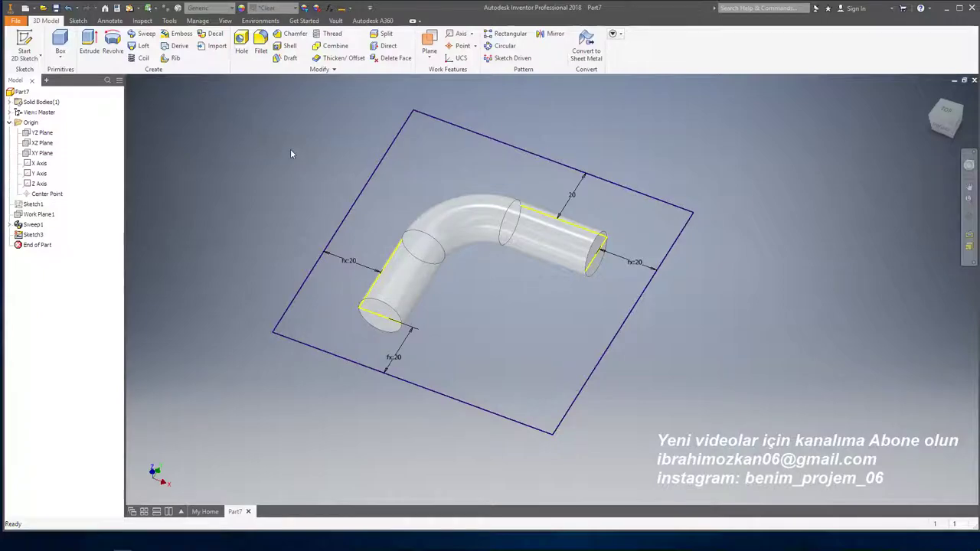
Step: Extrude the framed rectangle symmetrically 50 deep as a separate new solid
{"action": "left_click", "coordinate": [89, 42]}
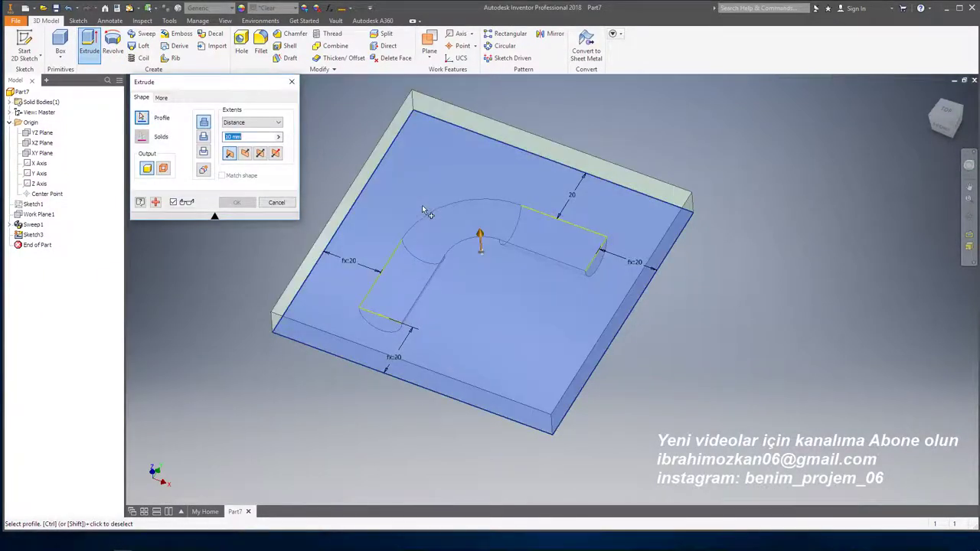
{"action": "left_click", "coordinate": [258, 153]}
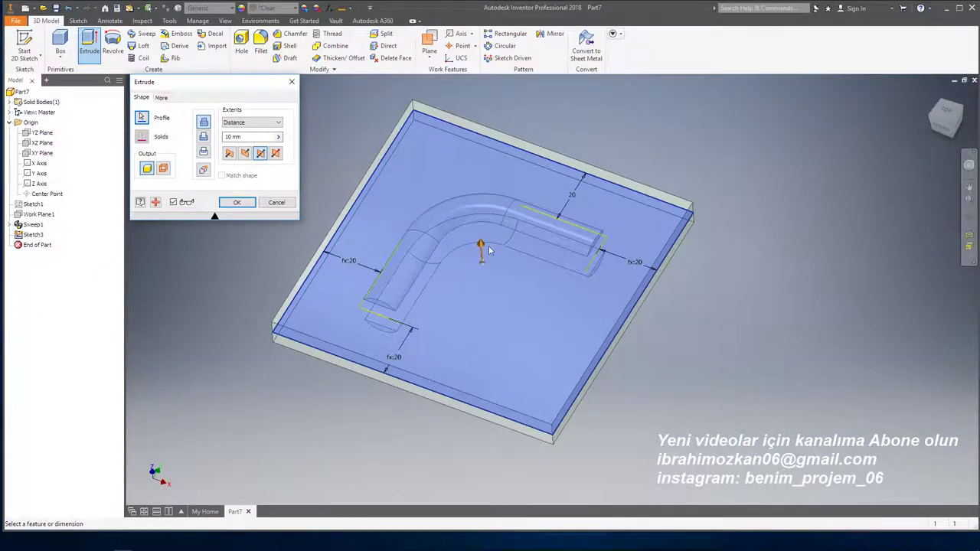
{"action": "left_click_drag", "start_coordinate": [482, 248], "coordinate": [480, 223]}
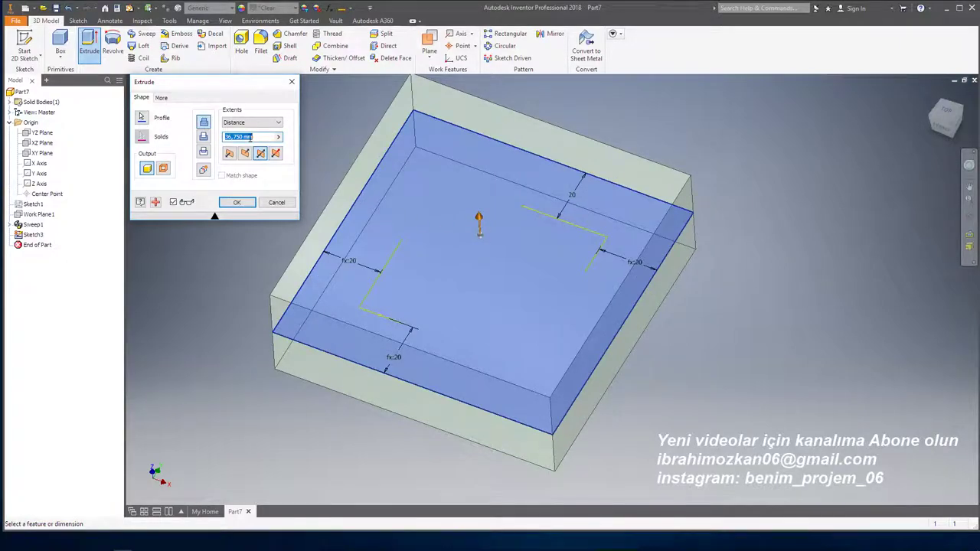
{"action": "type", "text": "50"}
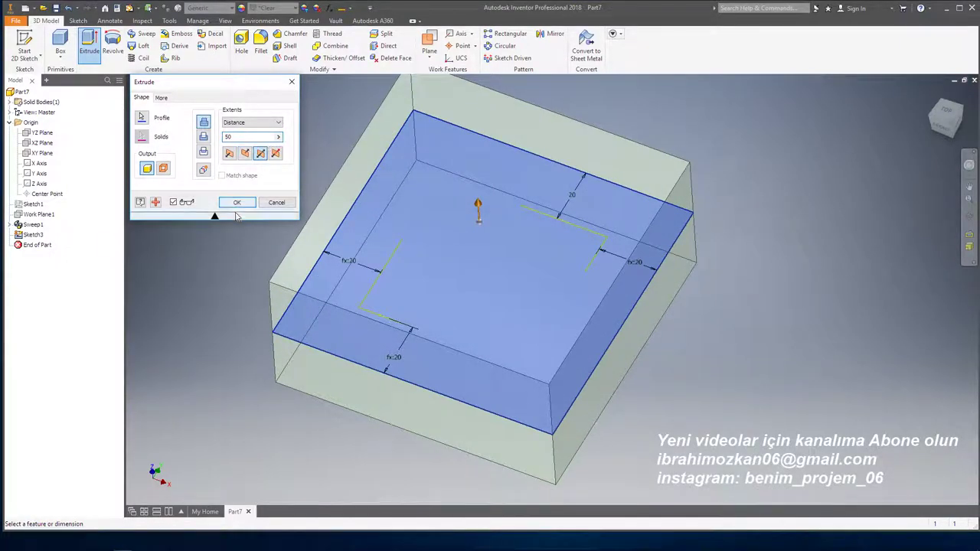
{"action": "left_click", "coordinate": [203, 170]}
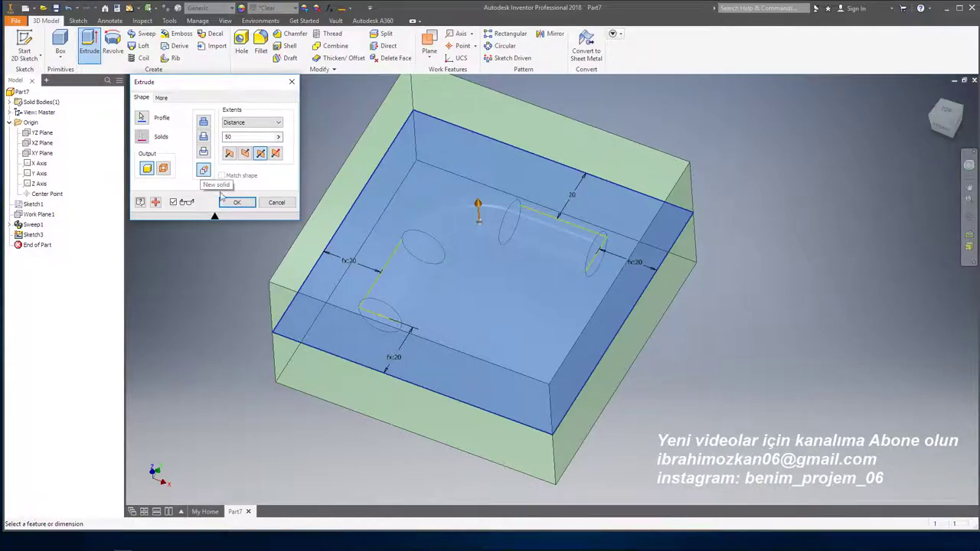
{"action": "left_click", "coordinate": [237, 202]}
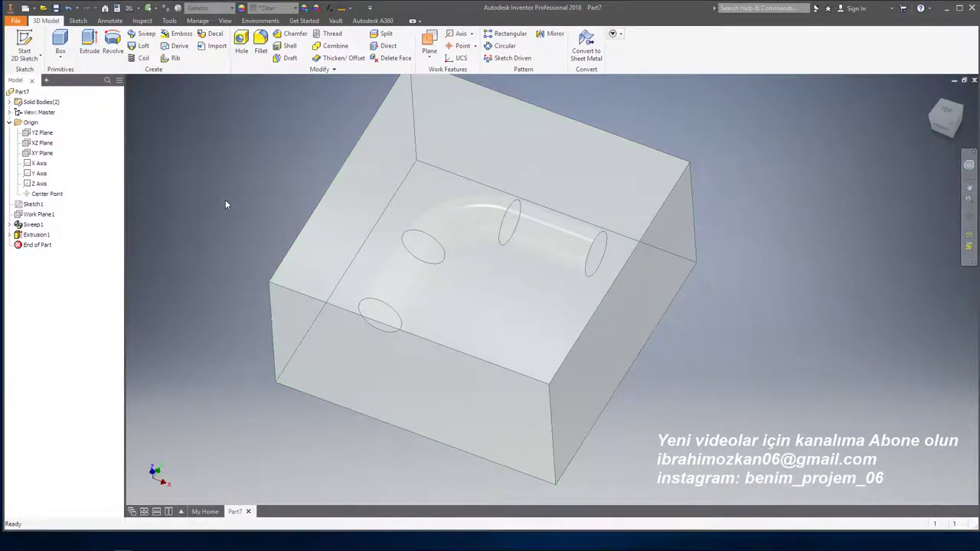
{"action": "mouse_move", "coordinate": [225, 204]}
{"action": "middle_mouse_down", "text": "shift"}
{"action": "mouse_move", "coordinate": [441, 222]}
{"action": "mouse_move", "coordinate": [401, 216]}
{"action": "middle_mouse_up", "text": "shift"}
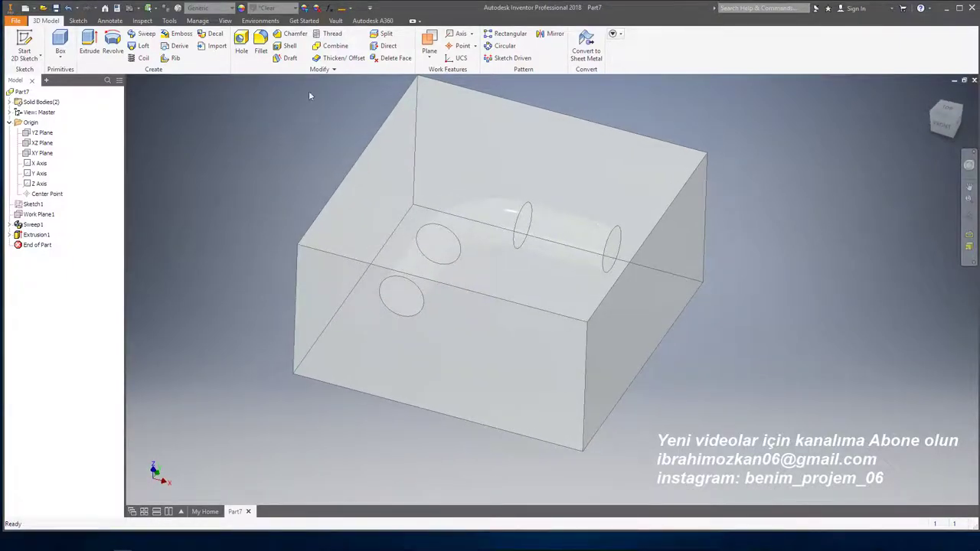
Step: Combine with Cut, using the box as base and the L-shaped tube as tool body
{"action": "left_click", "coordinate": [334, 46]}
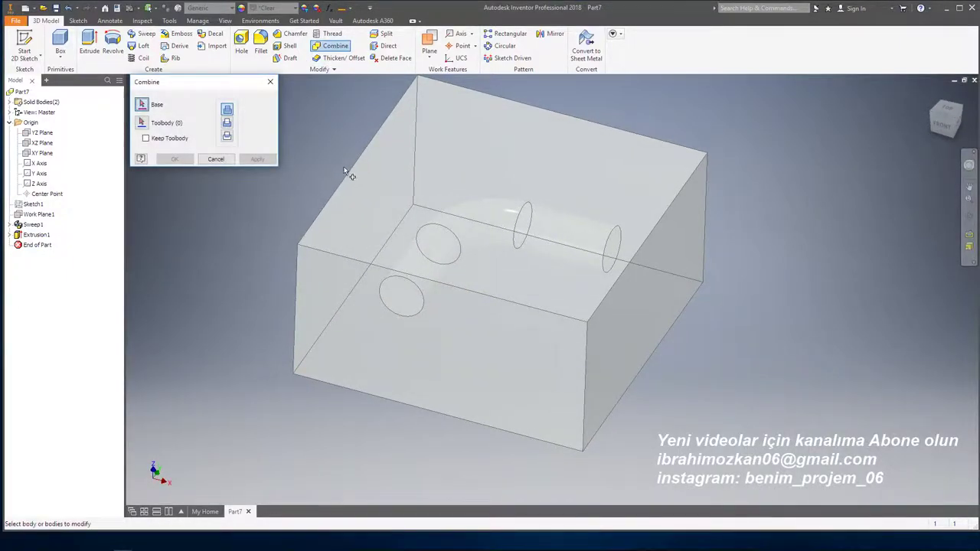
{"action": "left_click", "coordinate": [406, 222]}
{"action": "left_click", "coordinate": [440, 237]}
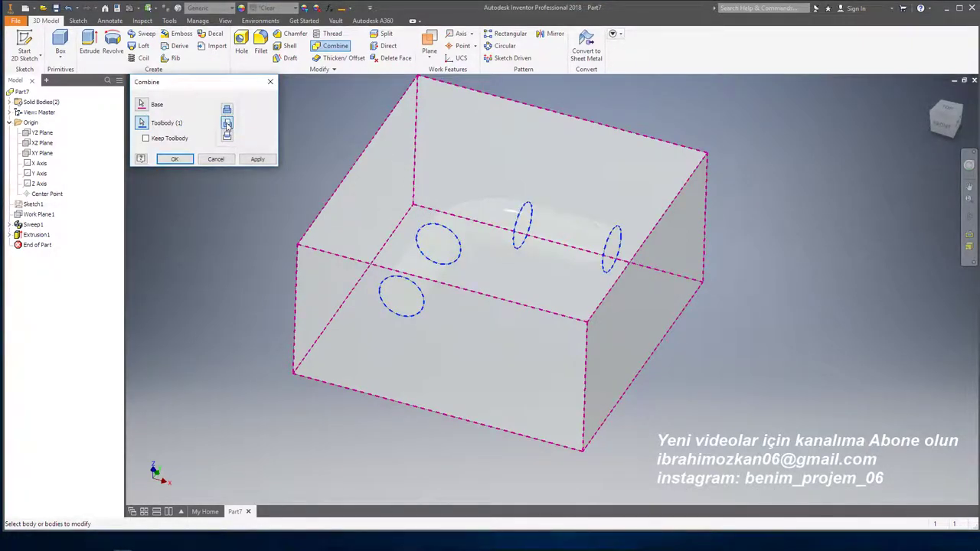
{"action": "left_click", "coordinate": [256, 158]}
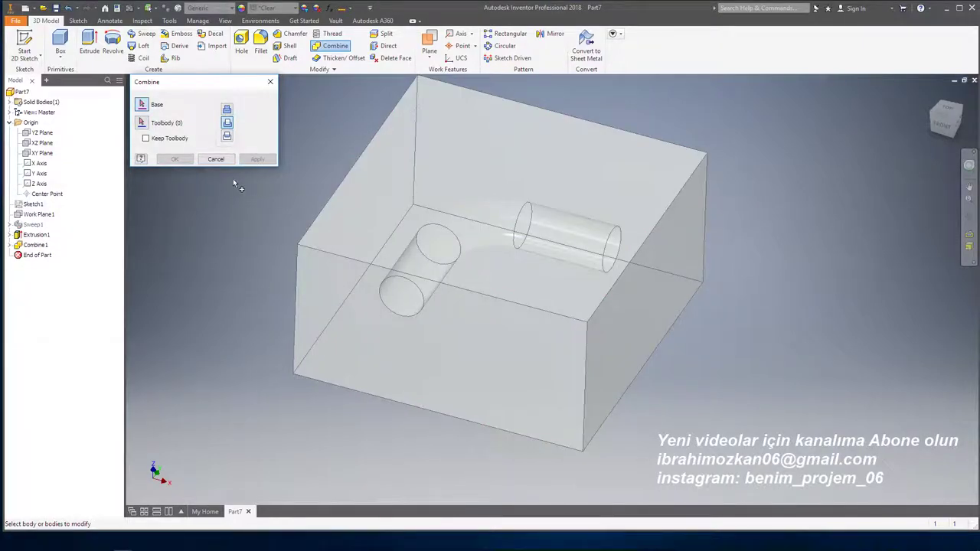
{"action": "left_click", "coordinate": [216, 160]}
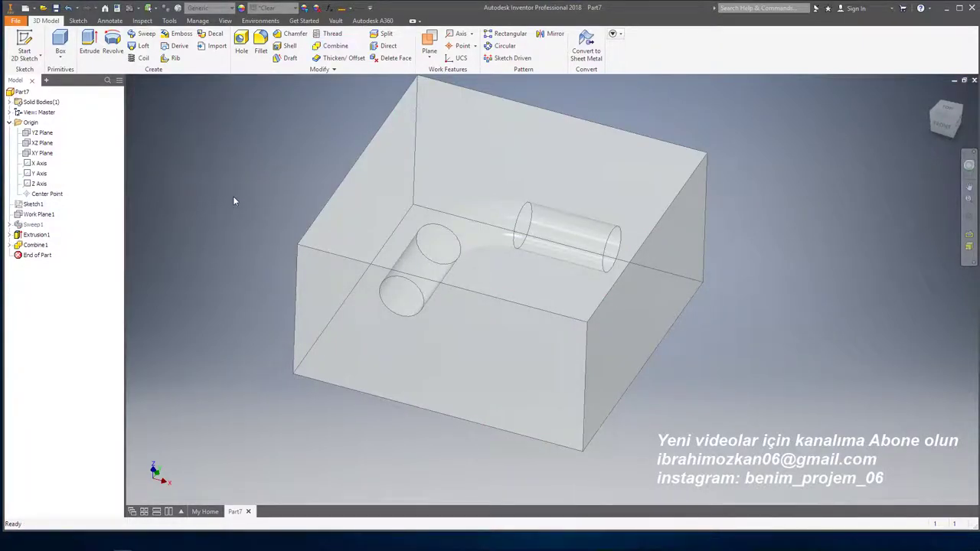
Step: Split the whole solid along the XY Plane, removing the upper half
{"action": "left_click", "coordinate": [382, 34]}
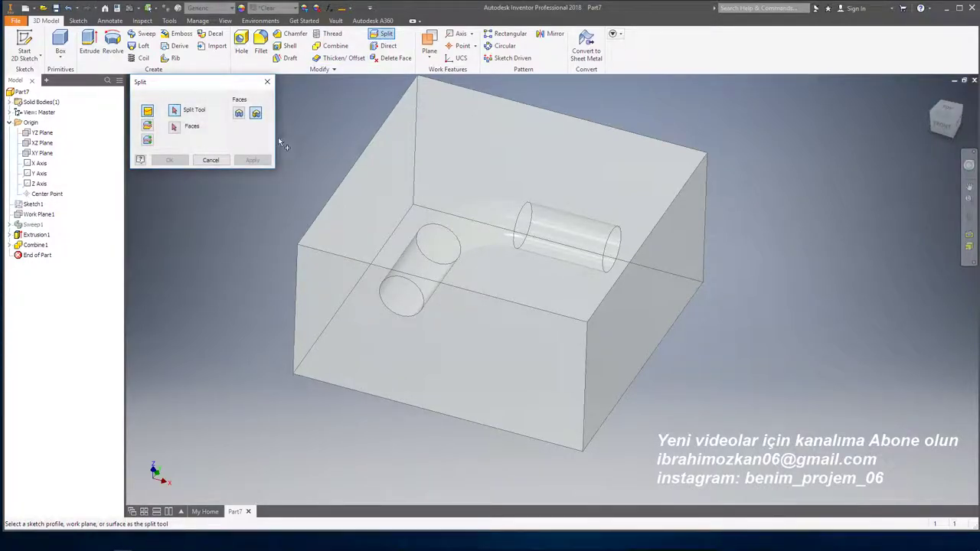
{"action": "left_click", "coordinate": [150, 127]}
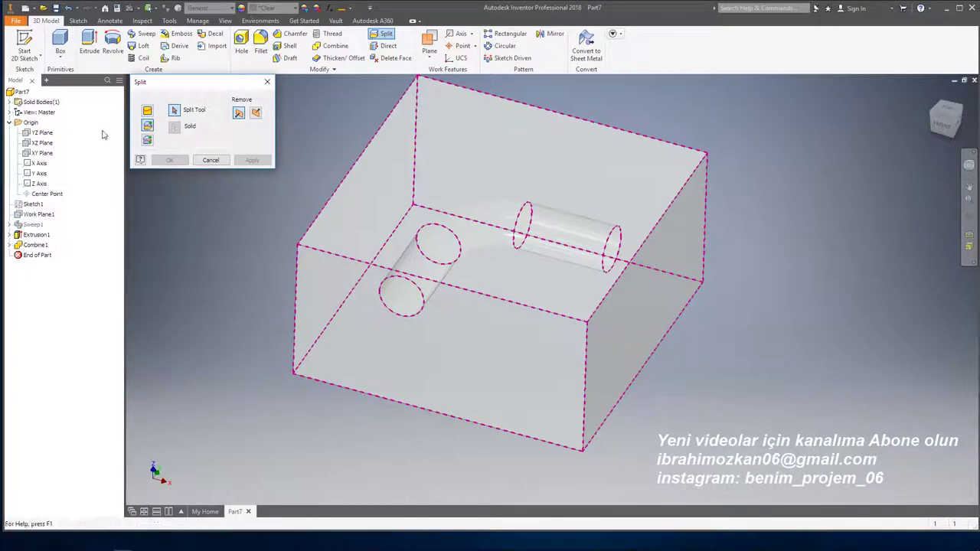
{"action": "left_click", "coordinate": [38, 153]}
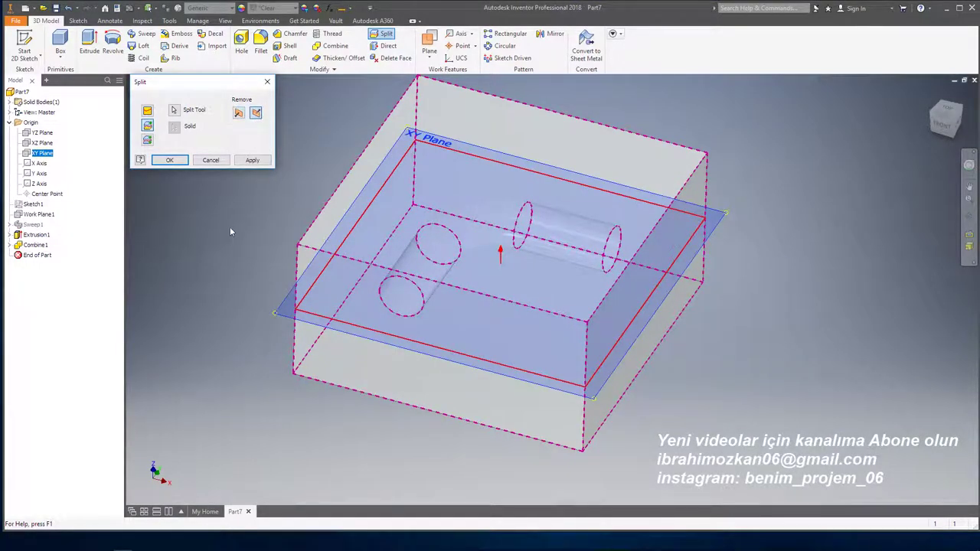
{"action": "left_click", "coordinate": [258, 162]}
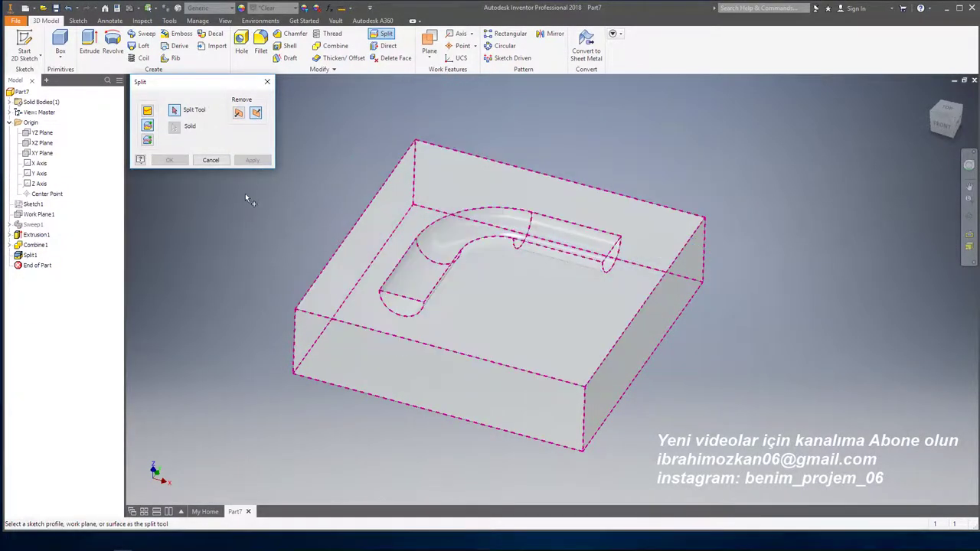
{"action": "left_click", "coordinate": [211, 161]}
Step: Set the part's appearance back to Default
{"action": "left_click", "coordinate": [287, 8]}
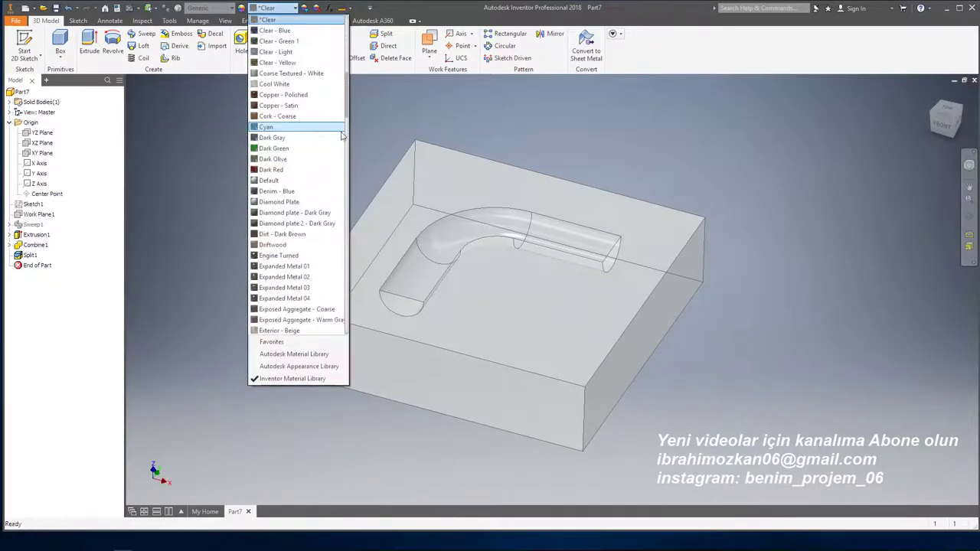
{"action": "scroll", "coordinate": [350, 115], "scroll_direction": "up", "scroll_amount": 5}
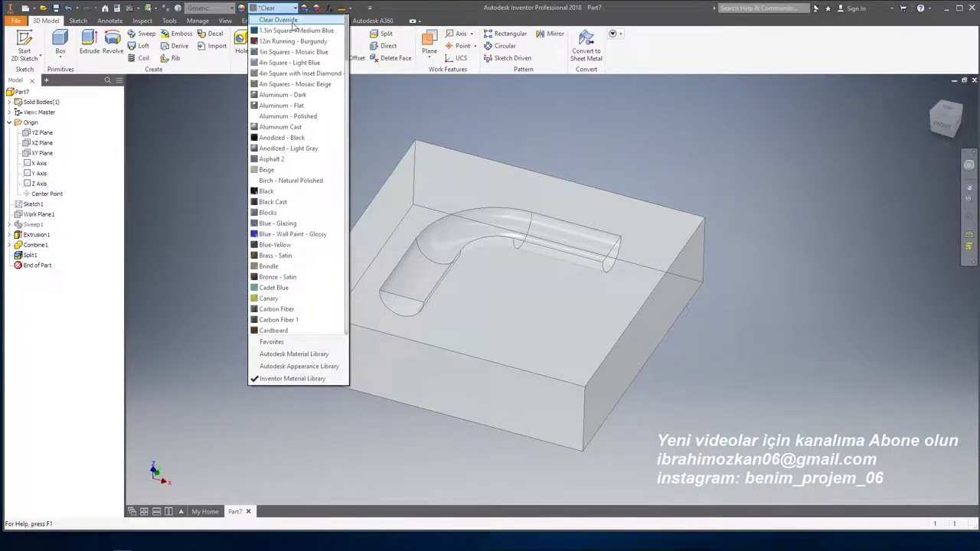
{"action": "left_click", "coordinate": [277, 19]}
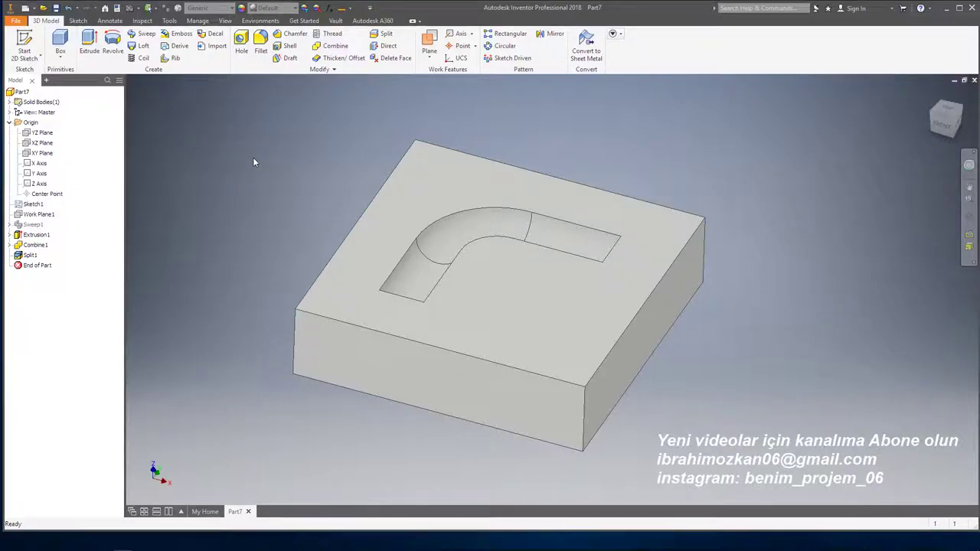
Step: Save the part as KALIP-01, replacing the existing file
{"action": "key", "text": "ctrl+s"}
{"action": "left_click", "coordinate": [360, 139]}
{"action": "left_click", "coordinate": [532, 436]}
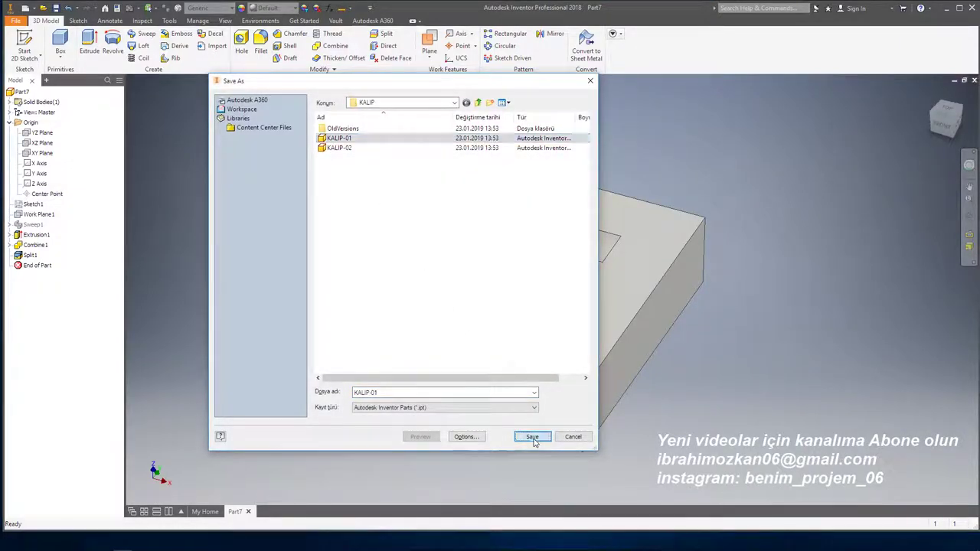
{"action": "left_click", "coordinate": [515, 282]}
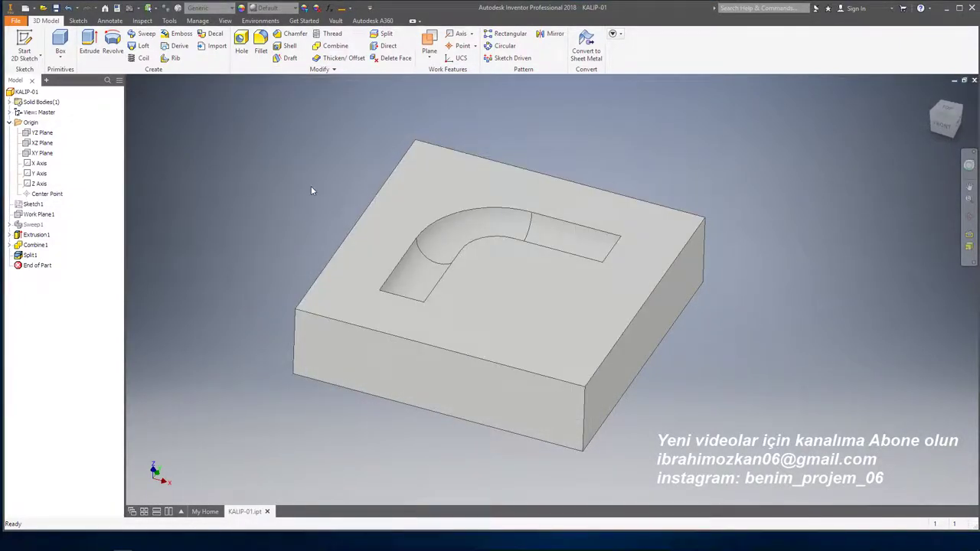
{"action": "mouse_move", "coordinate": [486, 261]}
{"action": "middle_mouse_down", "text": "shift"}
{"action": "mouse_move", "coordinate": [477, 184]}
{"action": "mouse_move", "coordinate": [496, 259]}
{"action": "middle_mouse_up", "text": "shift"}
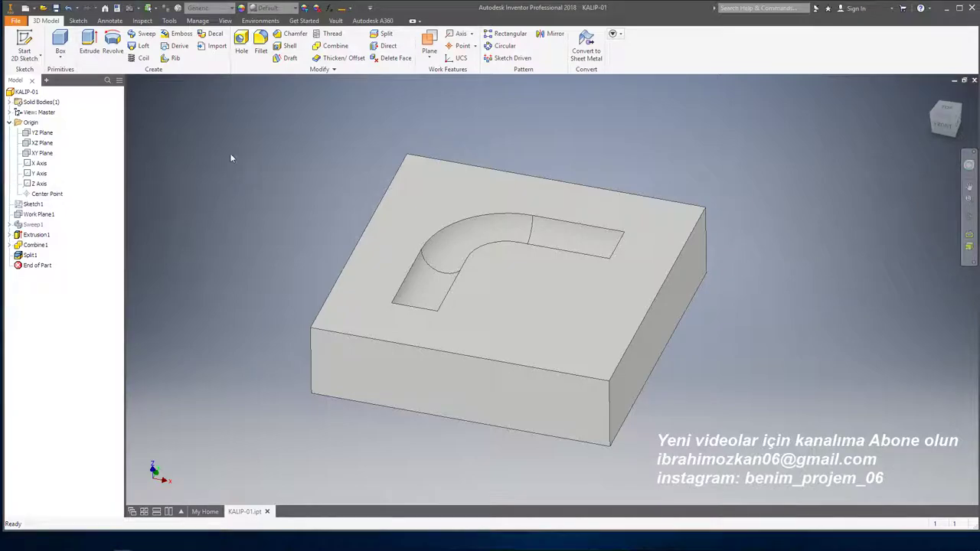
Step: Save the part as KALIP-02, overwriting the existing file
{"action": "left_click", "coordinate": [12, 21]}
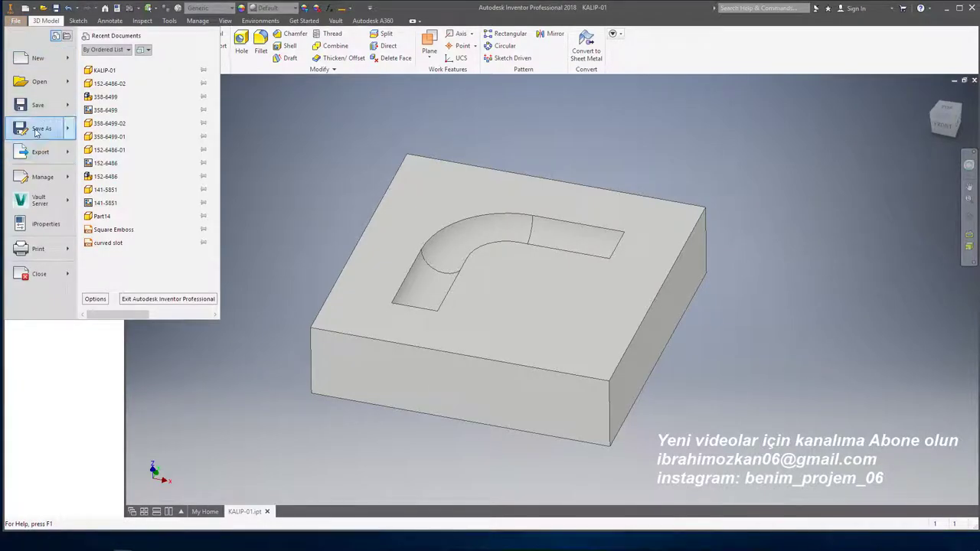
{"action": "left_click", "coordinate": [35, 127]}
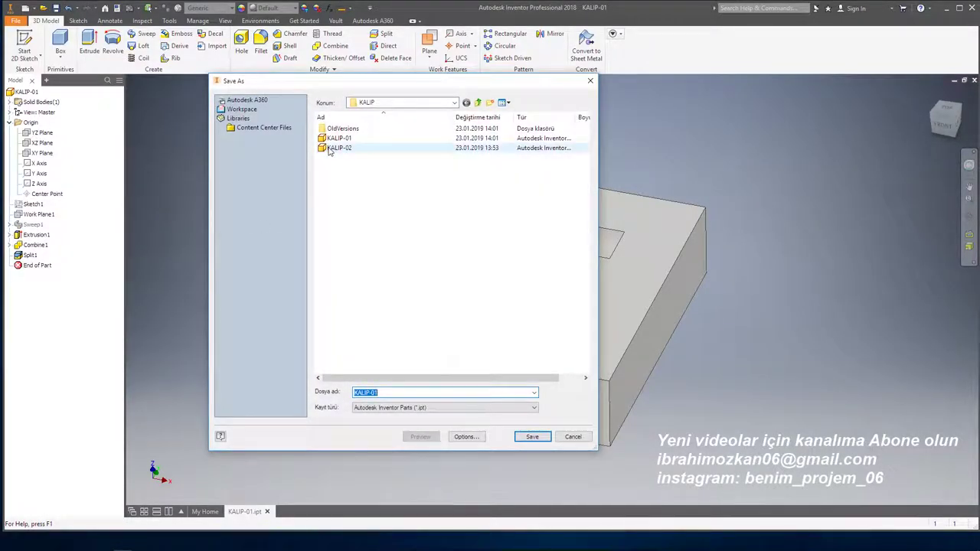
{"action": "left_click", "coordinate": [330, 150]}
{"action": "left_click", "coordinate": [516, 438]}
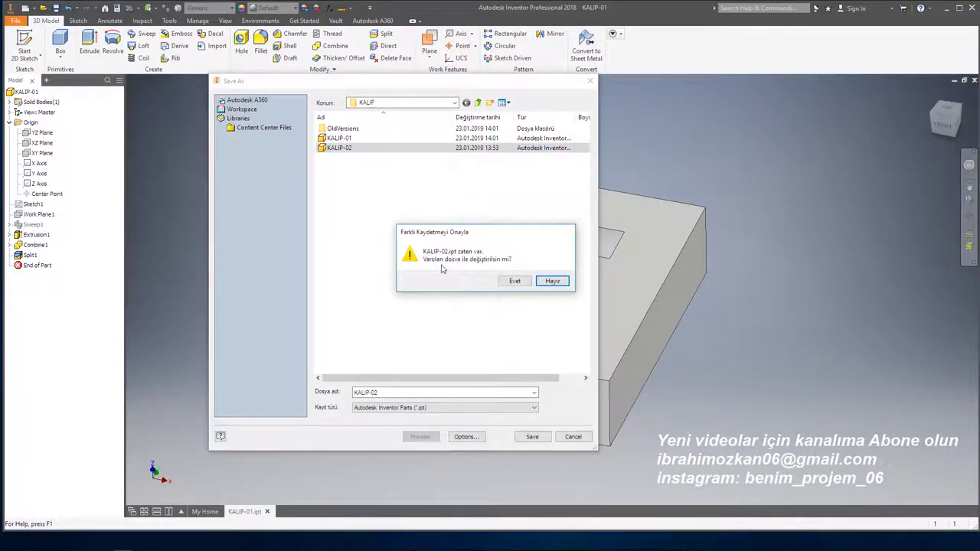
{"action": "left_click", "coordinate": [513, 282]}
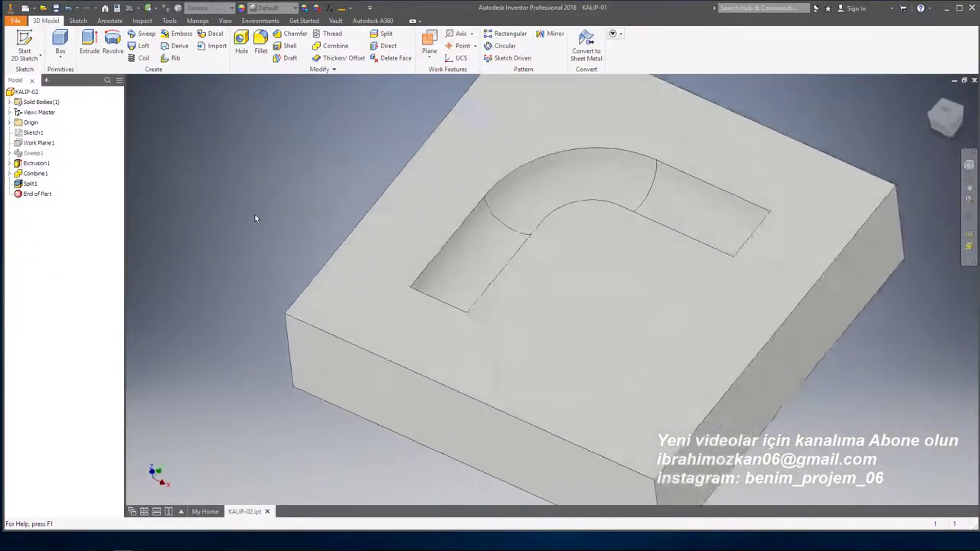
Step: Delete Combine1 and flip Extrusion1 to extrude 25 downward, then fit the view
{"action": "right_click", "coordinate": [22, 174]}
{"action": "left_click", "coordinate": [38, 189]}
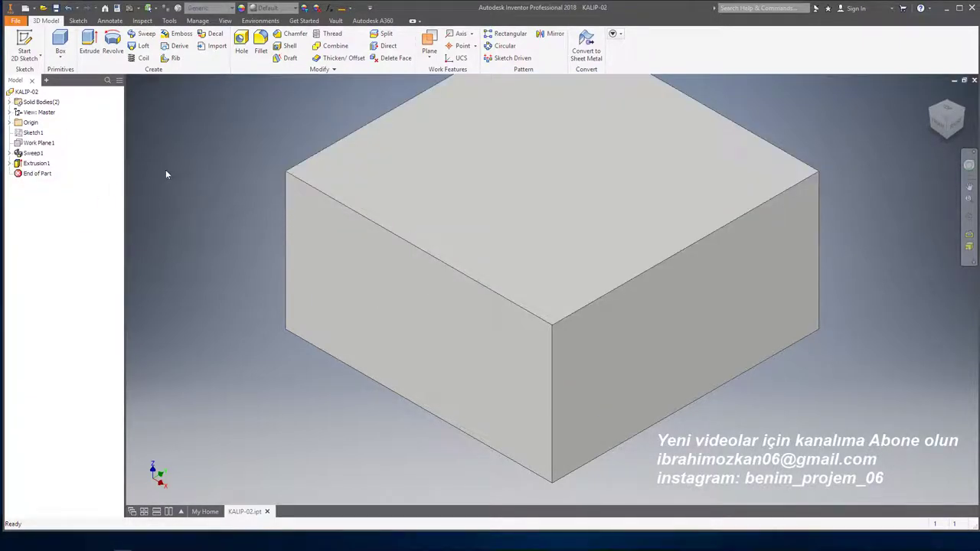
{"action": "left_click", "coordinate": [37, 164]}
{"action": "double_click", "coordinate": [37, 164]}
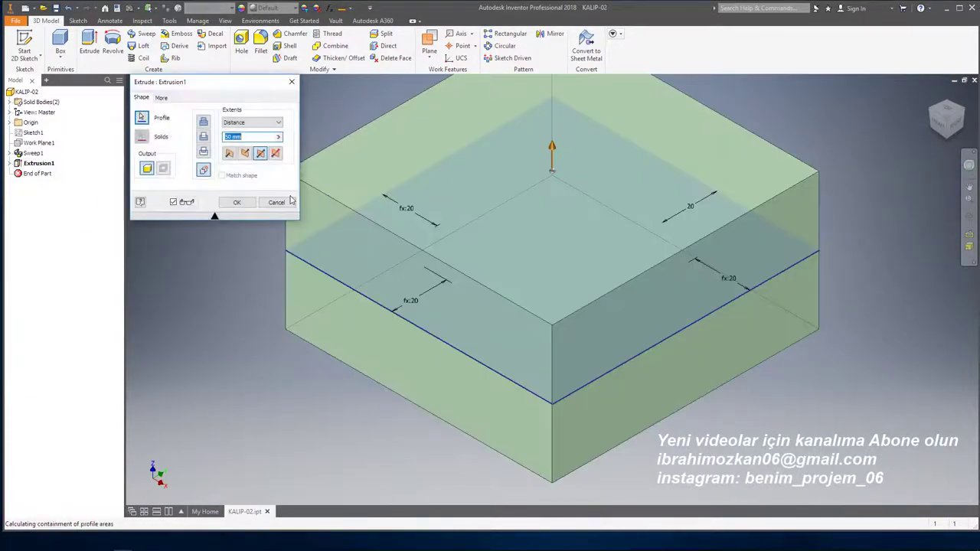
{"action": "left_click", "coordinate": [245, 152]}
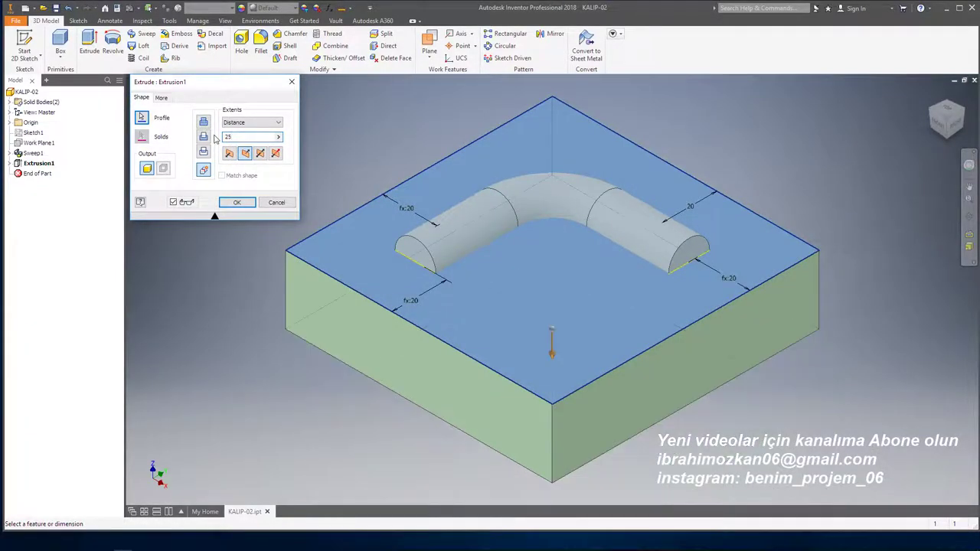
{"action": "left_click", "coordinate": [237, 202]}
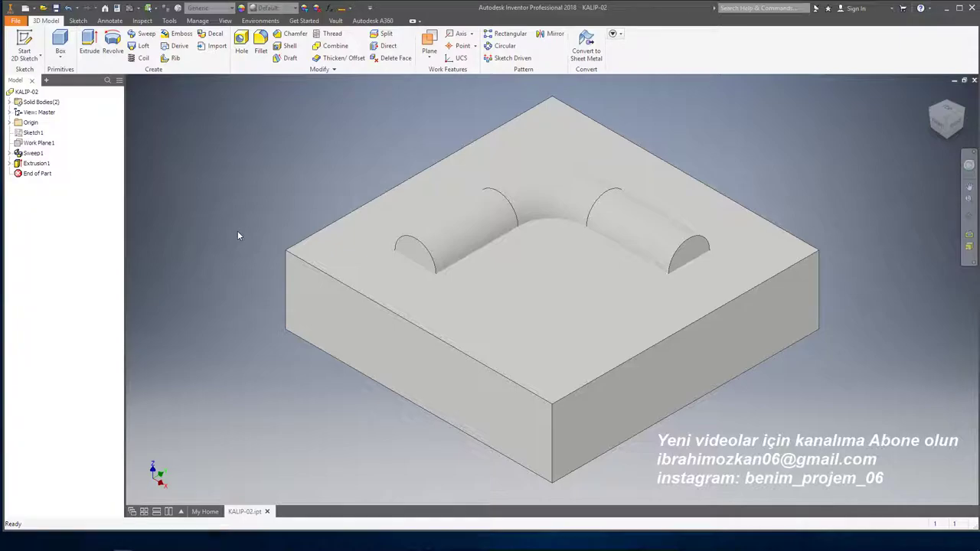
{"action": "key", "text": "F2"}
{"action": "key", "text": "F6"}
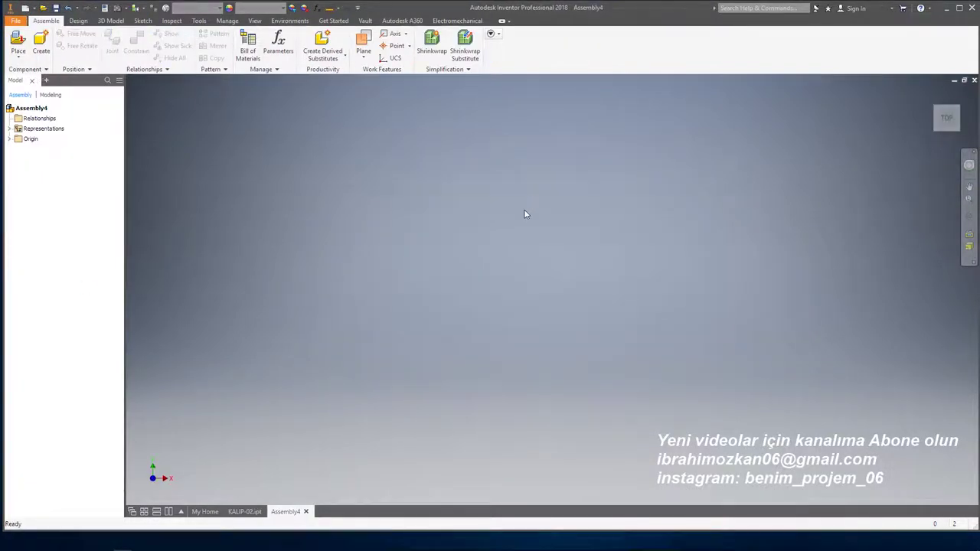
Step: Close the KALIP-02 part and return to Assembly4
{"action": "left_click", "coordinate": [243, 511]}
{"action": "left_click", "coordinate": [267, 512]}
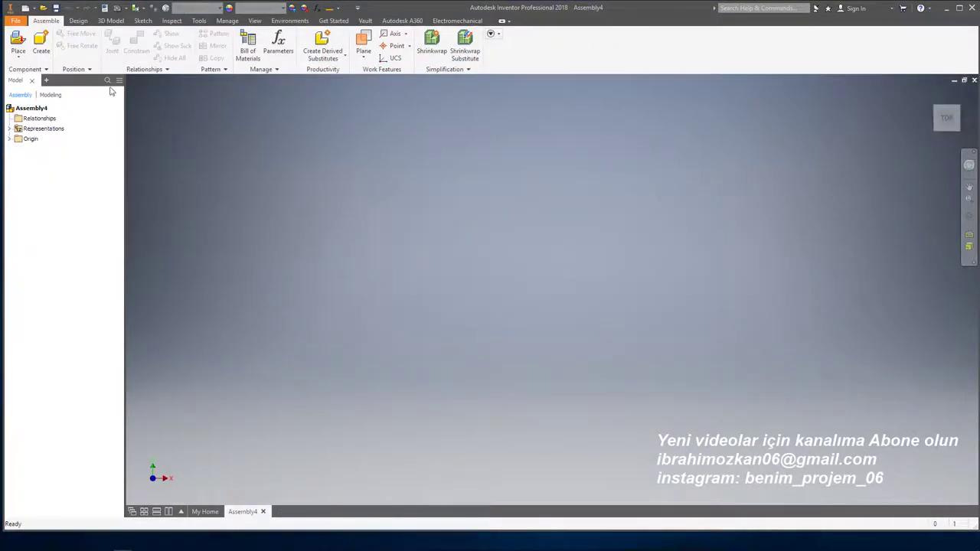
{"action": "left_click", "coordinate": [18, 42]}
Step: Place KALIP-01 and KALIP-02 side by side in the assembly
{"action": "double_click", "coordinate": [341, 144]}
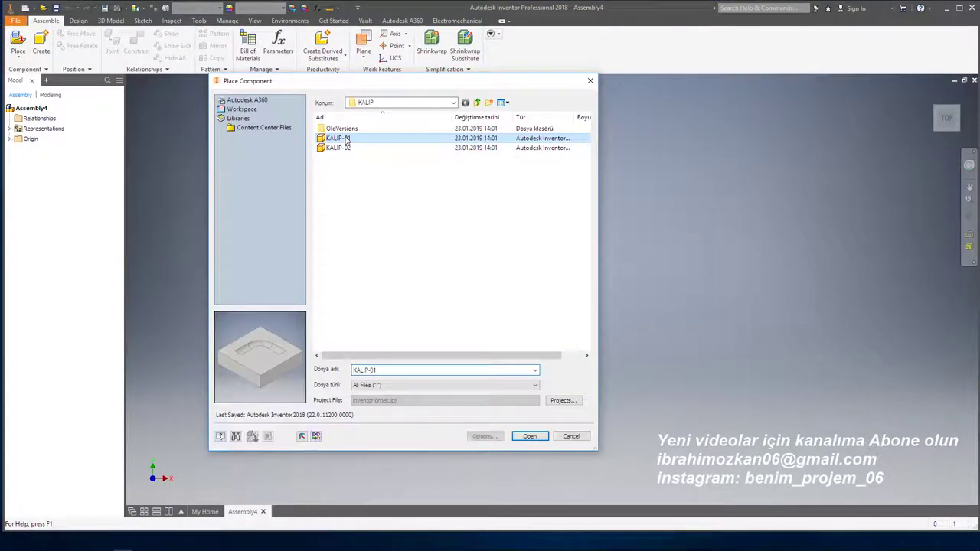
{"action": "left_click", "coordinate": [363, 267]}
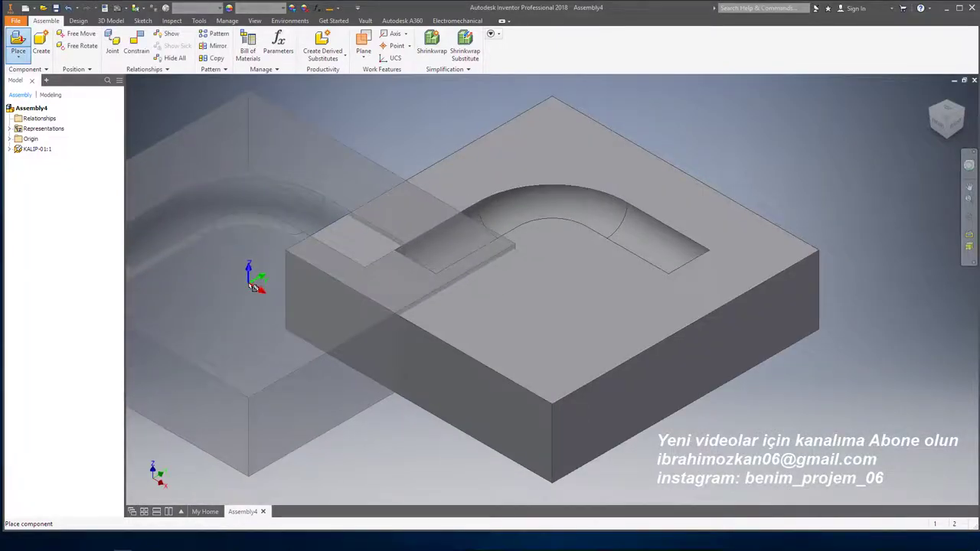
{"action": "double_click", "coordinate": [337, 148]}
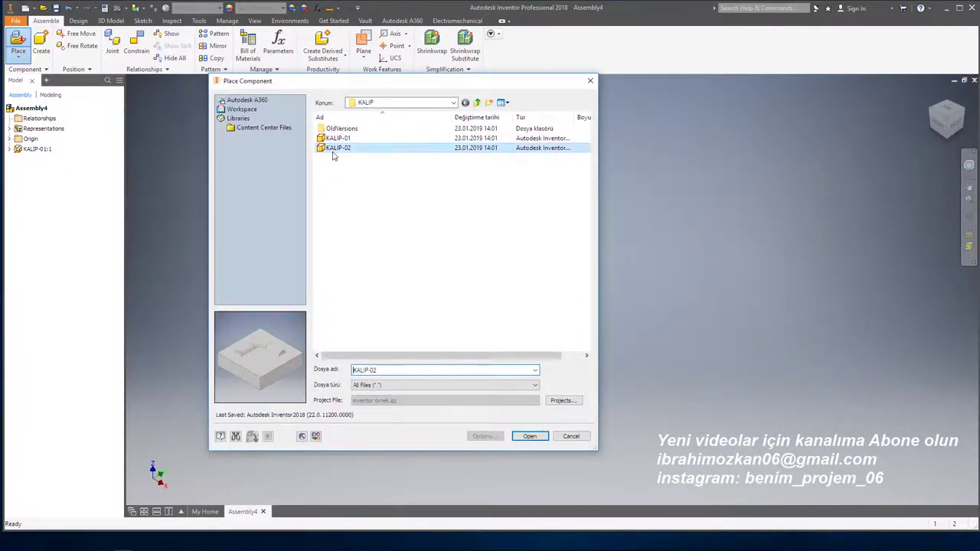
{"action": "left_click", "coordinate": [476, 204]}
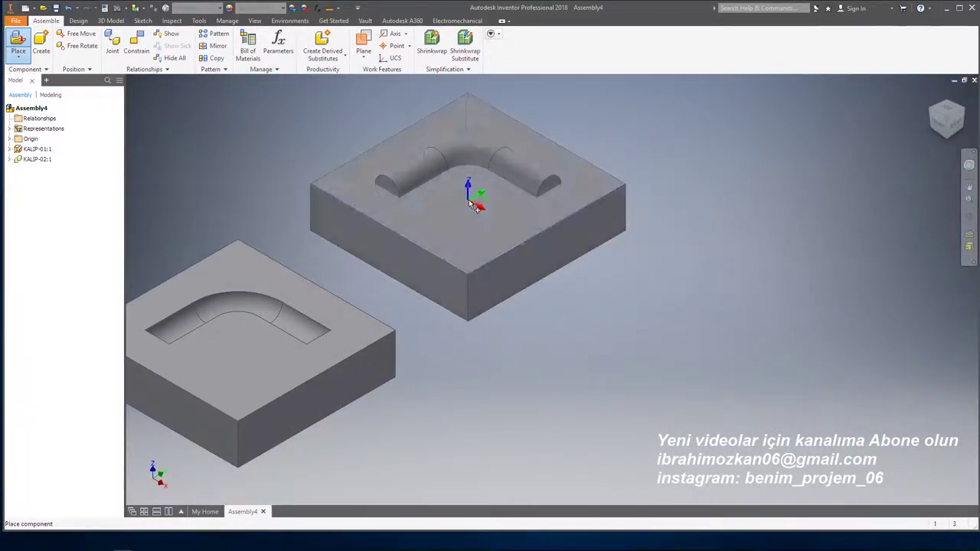
{"action": "key", "text": "Escape"}
{"action": "left_click", "coordinate": [488, 194]}
Step: Free Rotate KALIP-02 to turn it upside down
{"action": "key", "text": "shift+r"}
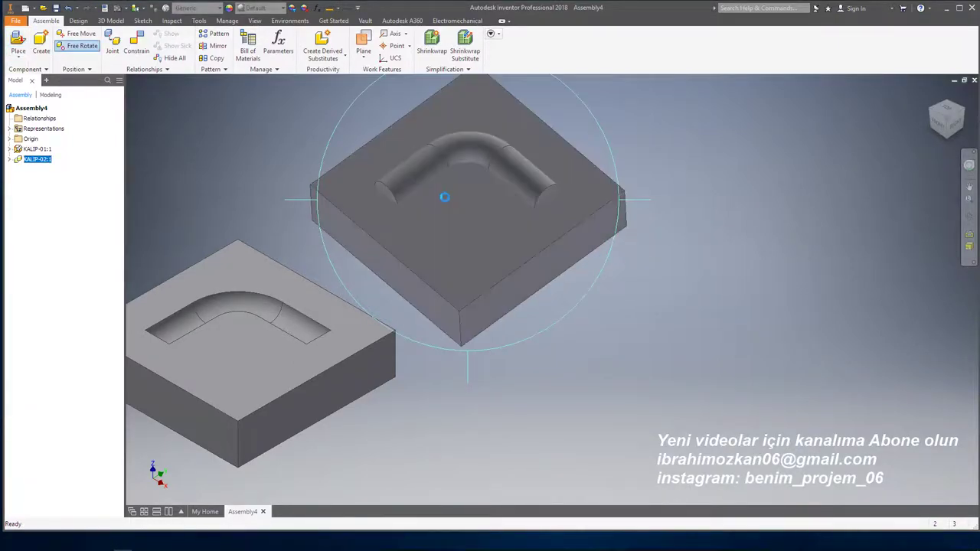
{"action": "mouse_move", "coordinate": [444, 196]}
{"action": "left_mouse_down"}
{"action": "mouse_move", "coordinate": [411, 257]}
{"action": "mouse_move", "coordinate": [396, 241]}
{"action": "mouse_move", "coordinate": [359, 250]}
{"action": "mouse_move", "coordinate": [393, 207]}
{"action": "mouse_move", "coordinate": [376, 219]}
{"action": "left_mouse_up"}
{"action": "key", "text": "Escape"}
{"action": "middle_click_drag", "start_coordinate": [260, 171], "coordinate": [290, 129]}
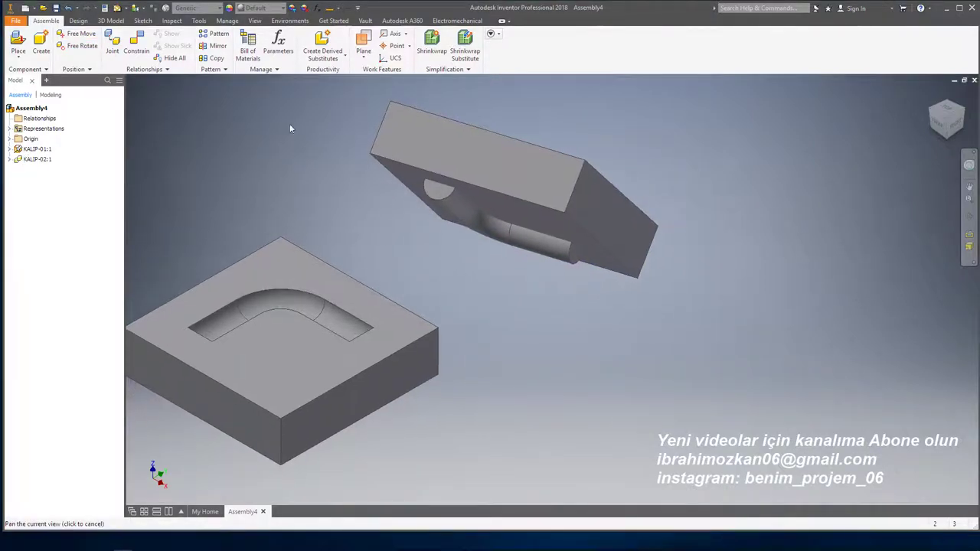
Step: Constrain the flipped half's flat face flush with the matching face of KALIP-01
{"action": "left_click", "coordinate": [135, 43]}
{"action": "left_click", "coordinate": [367, 160]}
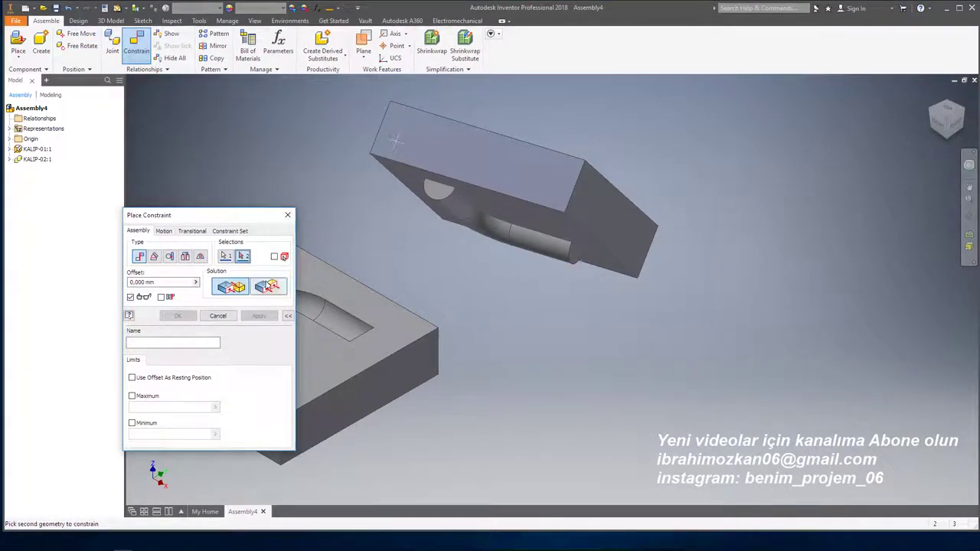
{"action": "left_click", "coordinate": [267, 287]}
{"action": "left_click", "coordinate": [348, 334]}
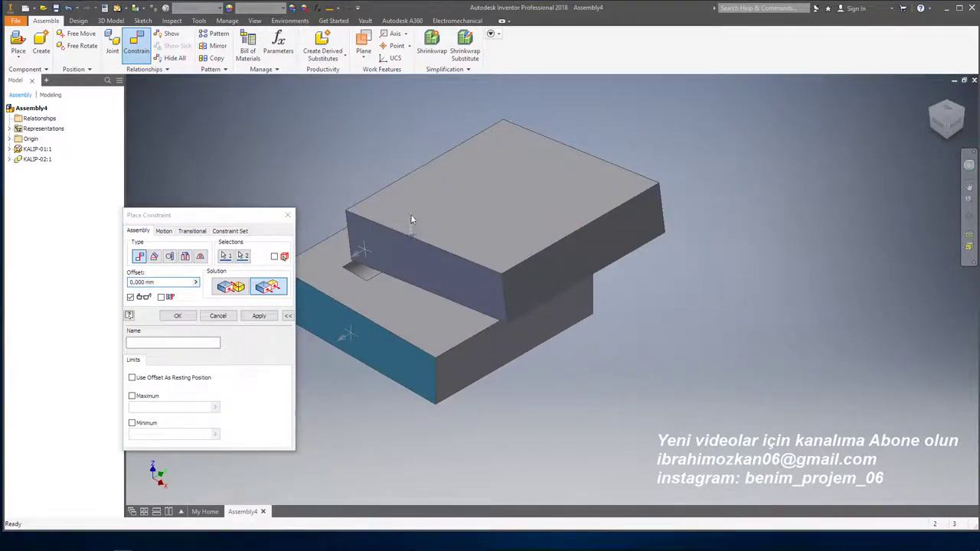
{"action": "right_click", "coordinate": [410, 190]}
{"action": "left_click", "coordinate": [408, 201]}
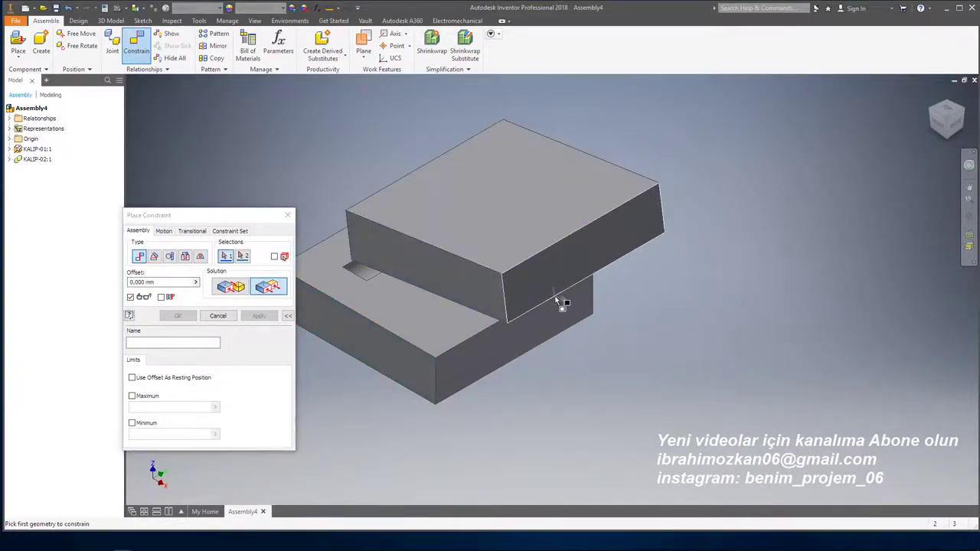
Step: Align the side faces of the upper and lower mold halves
{"action": "left_click", "coordinate": [545, 283]}
{"action": "left_click", "coordinate": [497, 337]}
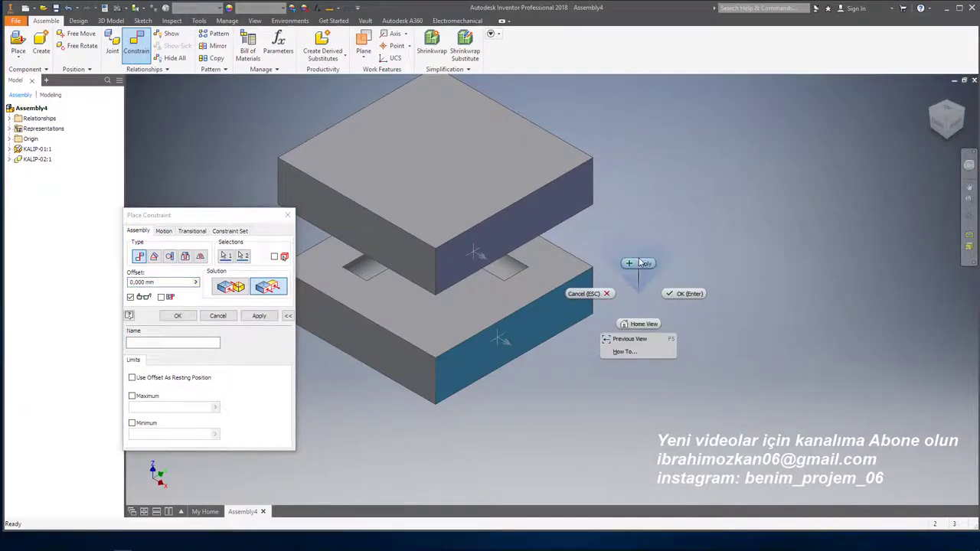
{"action": "left_click", "coordinate": [639, 263]}
{"action": "key", "text": "Escape"}
Step: Mate KALIP-01's top face to KALIP-02's underside to close the block
{"action": "key", "text": "F4"}
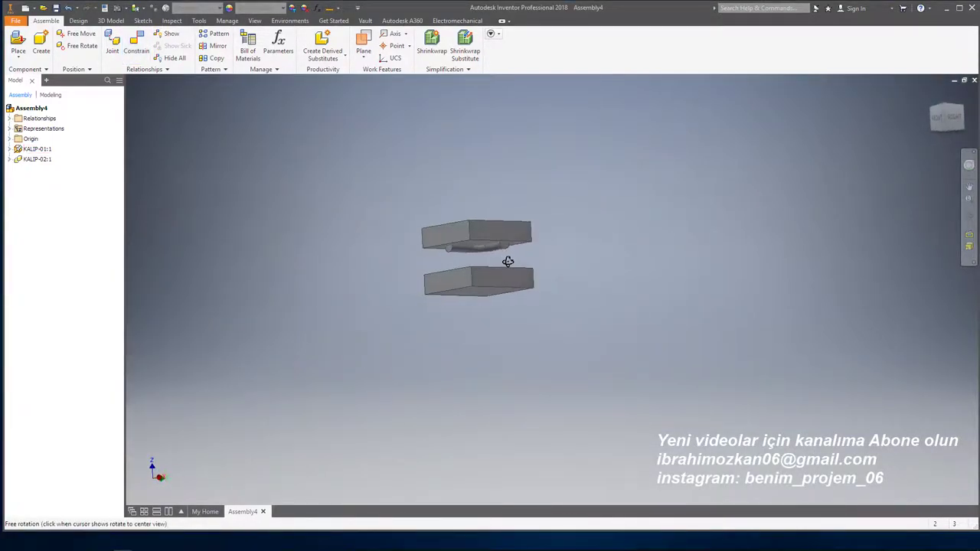
{"action": "scroll", "coordinate": [508, 262], "scroll_direction": "down", "scroll_amount": 3}
{"action": "left_click", "coordinate": [495, 286]}
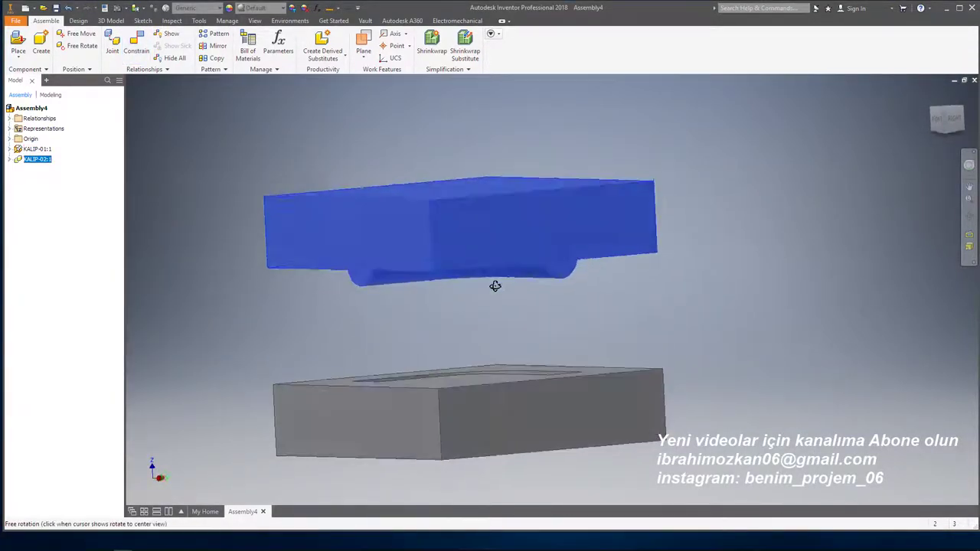
{"action": "left_click_drag", "start_coordinate": [495, 287], "coordinate": [494, 329]}
{"action": "key", "text": "Escape"}
{"action": "left_click", "coordinate": [138, 44]}
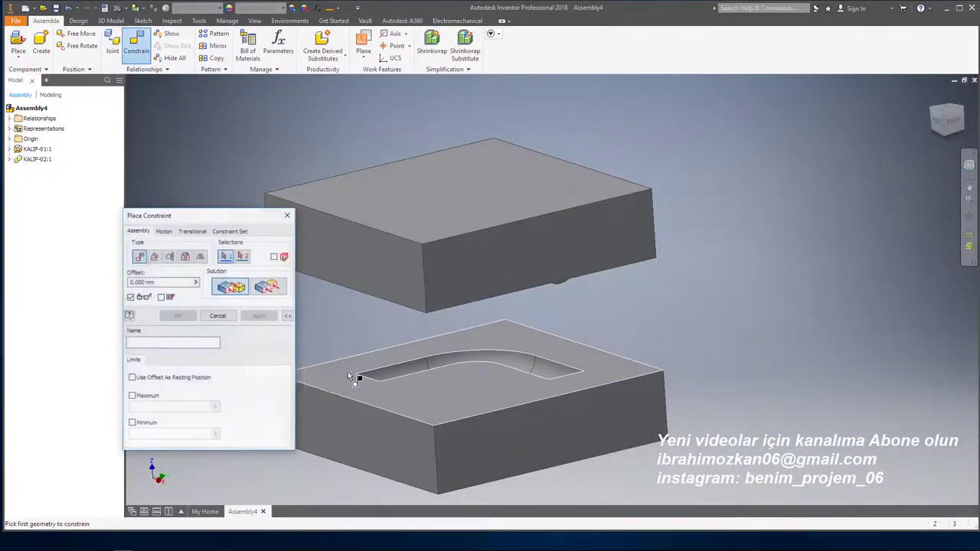
{"action": "left_click", "coordinate": [411, 360]}
{"action": "middle_click_drag", "start_coordinate": [411, 361], "coordinate": [472, 220], "text": "shift"}
{"action": "right_click", "coordinate": [471, 221]}
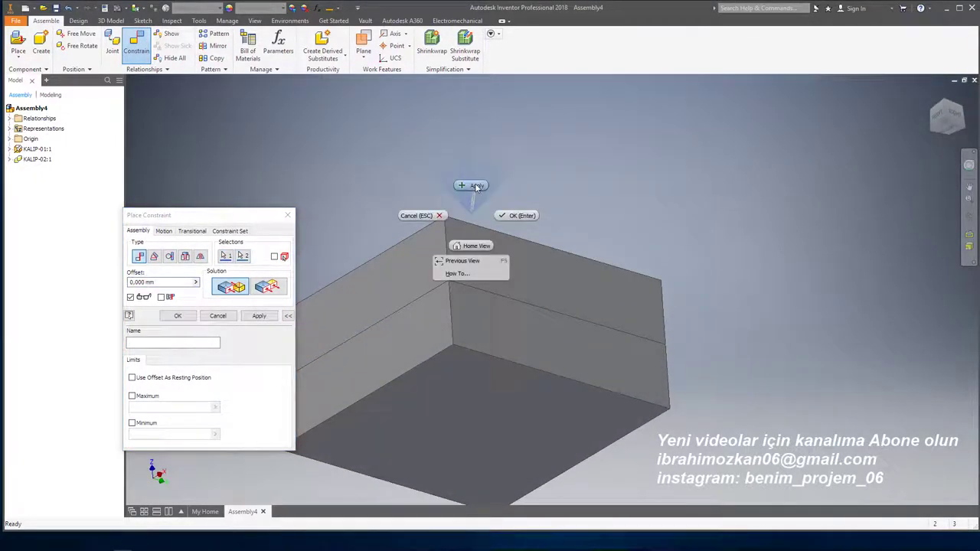
{"action": "left_click", "coordinate": [470, 181]}
{"action": "mouse_move", "coordinate": [477, 182]}
{"action": "left_mouse_down"}
{"action": "mouse_move", "coordinate": [498, 204]}
{"action": "mouse_move", "coordinate": [522, 274]}
{"action": "mouse_move", "coordinate": [466, 298]}
{"action": "left_mouse_up"}
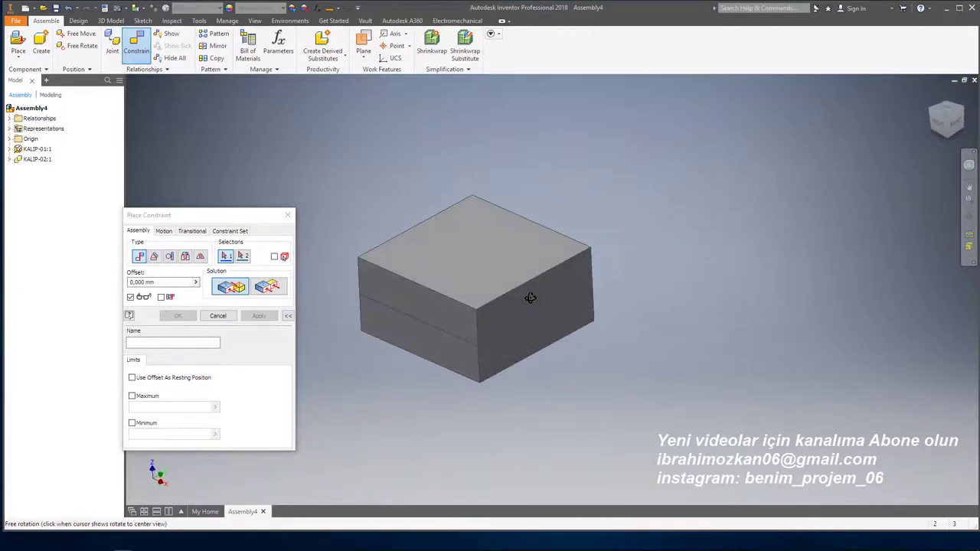
{"action": "key", "text": "Escape"}
{"action": "key", "text": "Escape"}
Step: Cut the assembly with a Half Section View along the YZ Plane
{"action": "left_click", "coordinate": [258, 21]}
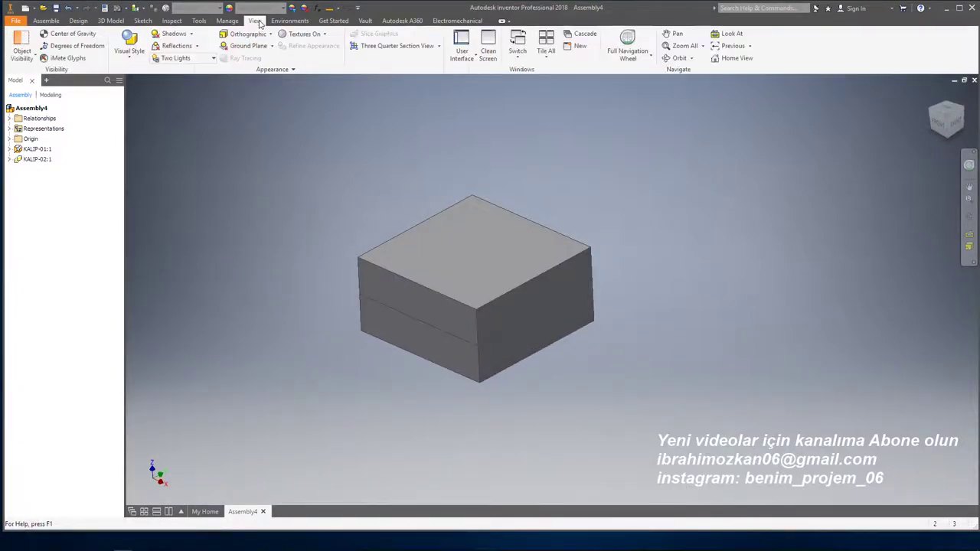
{"action": "left_click", "coordinate": [440, 48]}
{"action": "left_click", "coordinate": [398, 82]}
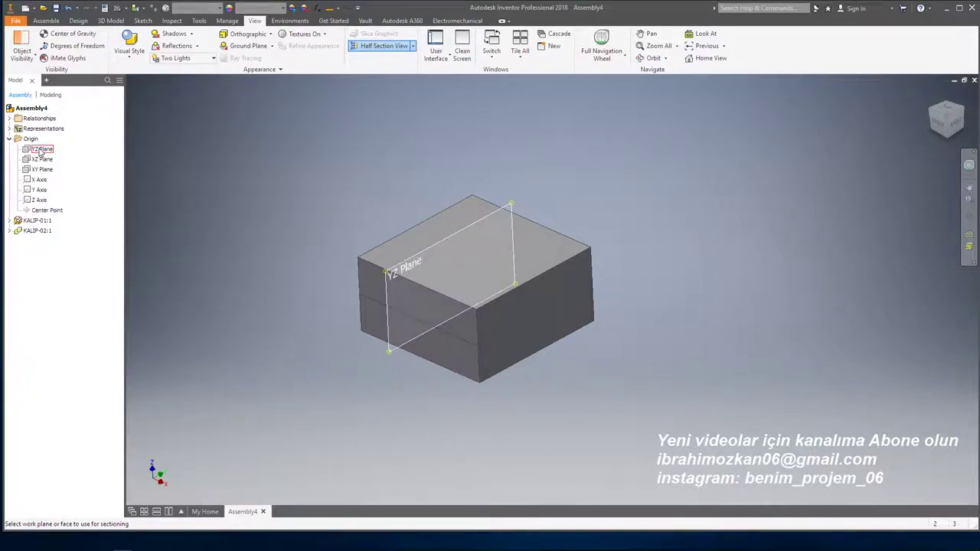
{"action": "left_click", "coordinate": [42, 150]}
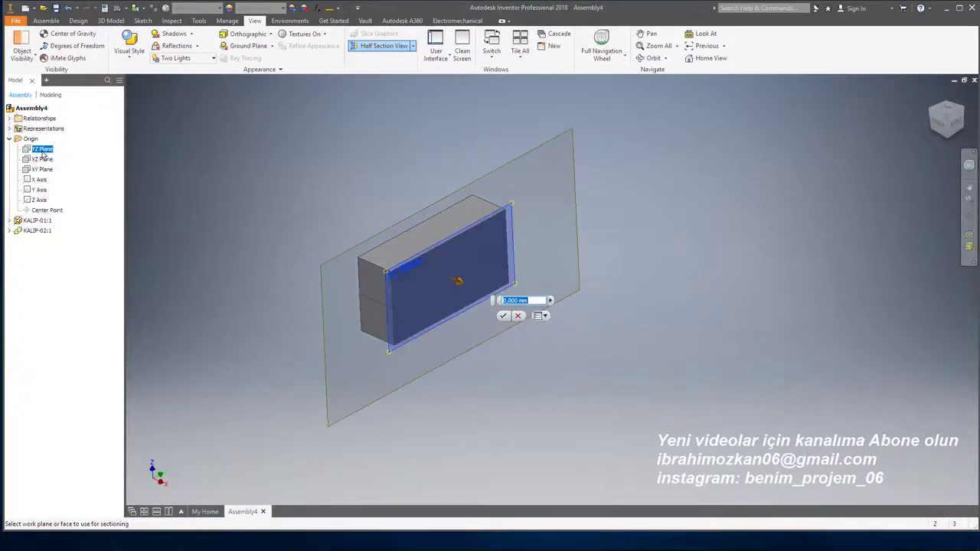
{"action": "left_click", "coordinate": [505, 320]}
Step: Switch to the right-side view and open KALIP-02 for in-place editing
{"action": "mouse_move", "coordinate": [495, 336]}
{"action": "middle_mouse_down", "text": "shift"}
{"action": "mouse_move", "coordinate": [427, 306]}
{"action": "mouse_move", "coordinate": [457, 282]}
{"action": "mouse_move", "coordinate": [444, 295]}
{"action": "mouse_move", "coordinate": [519, 325]}
{"action": "middle_mouse_up", "text": "shift"}
{"action": "scroll", "coordinate": [478, 301], "scroll_direction": "up", "scroll_amount": 5}
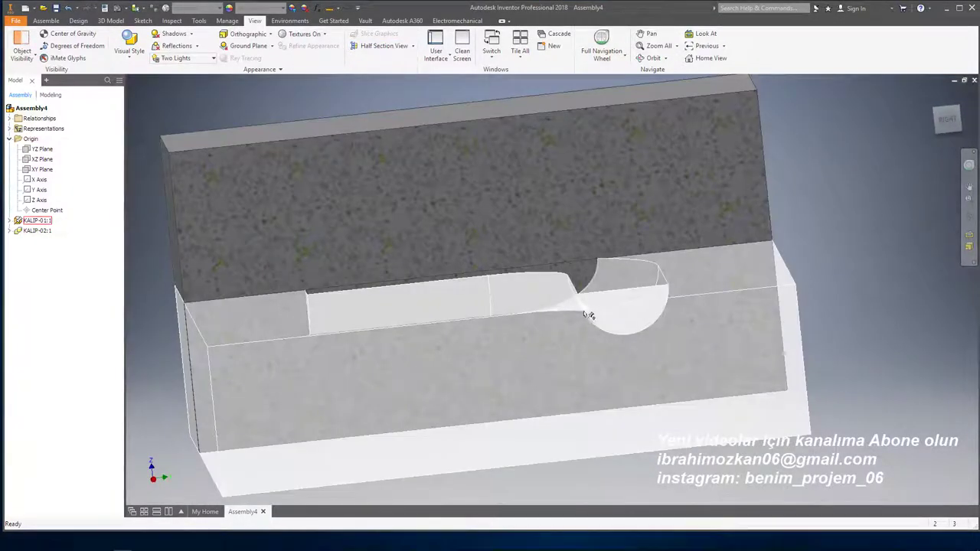
{"action": "key", "text": "F5"}
{"action": "key", "text": "F5"}
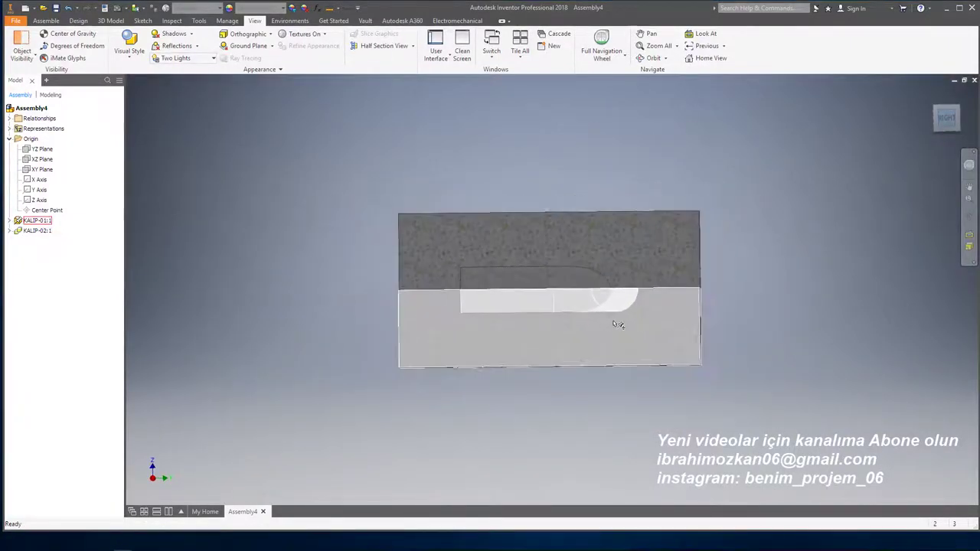
{"action": "key", "text": "F5"}
{"action": "key", "text": "F5"}
{"action": "key", "text": "F5"}
{"action": "key", "text": "F5"}
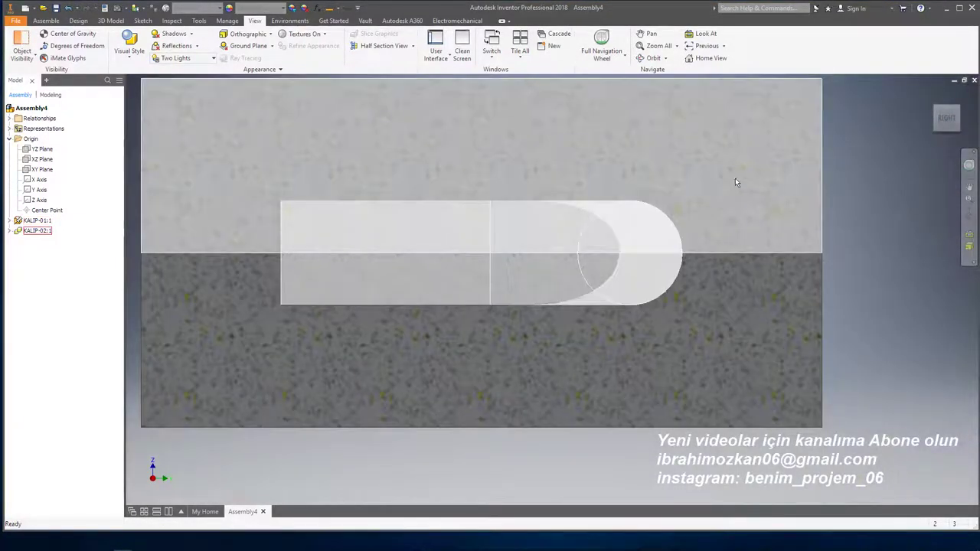
{"action": "left_click", "coordinate": [735, 182]}
{"action": "scroll", "coordinate": [668, 193], "scroll_direction": "down", "scroll_amount": 3}
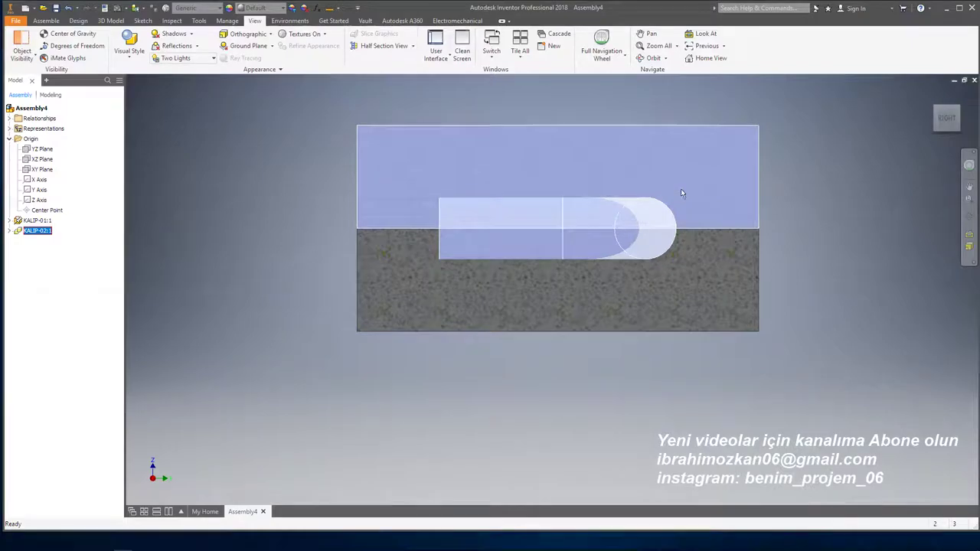
{"action": "double_click", "coordinate": [681, 188]}
{"action": "key", "text": "F5"}
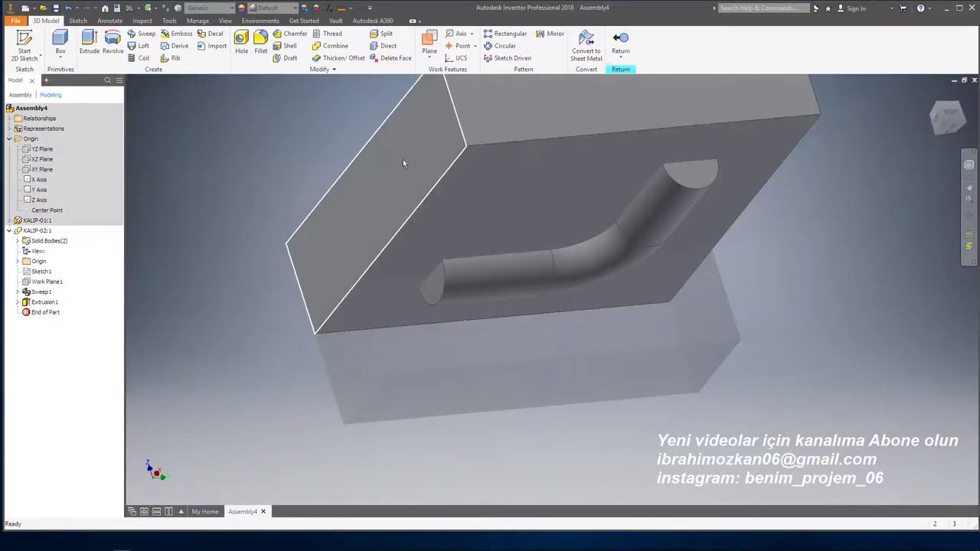
Step: Resize the pipe channel's straight end face with a Direct Edit and return to Assembly4
{"action": "key", "text": "F2"}
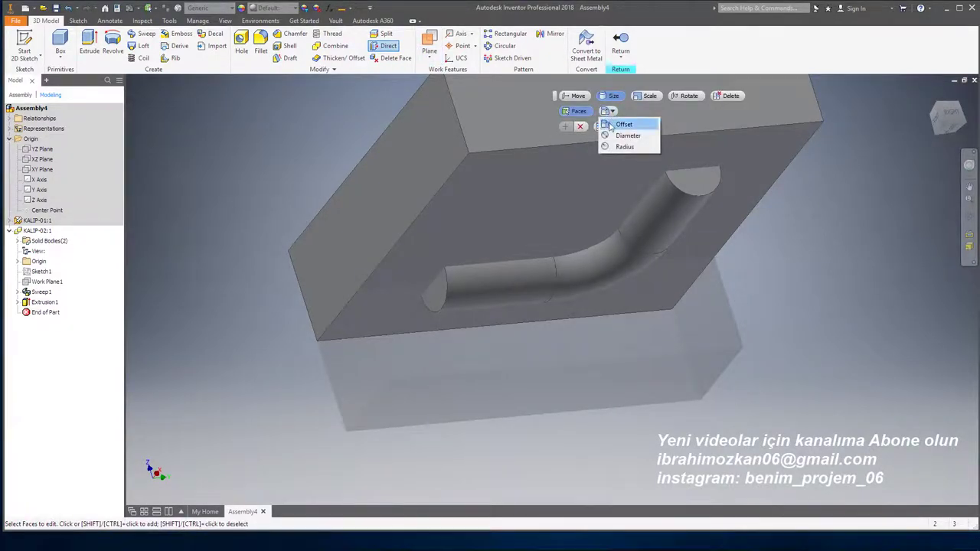
{"action": "left_click", "coordinate": [440, 303]}
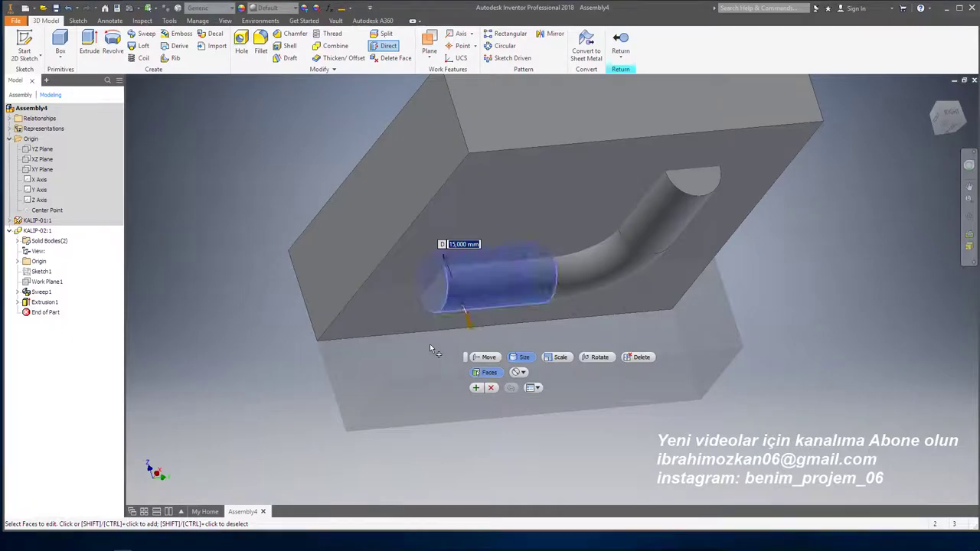
{"action": "left_click", "coordinate": [460, 297]}
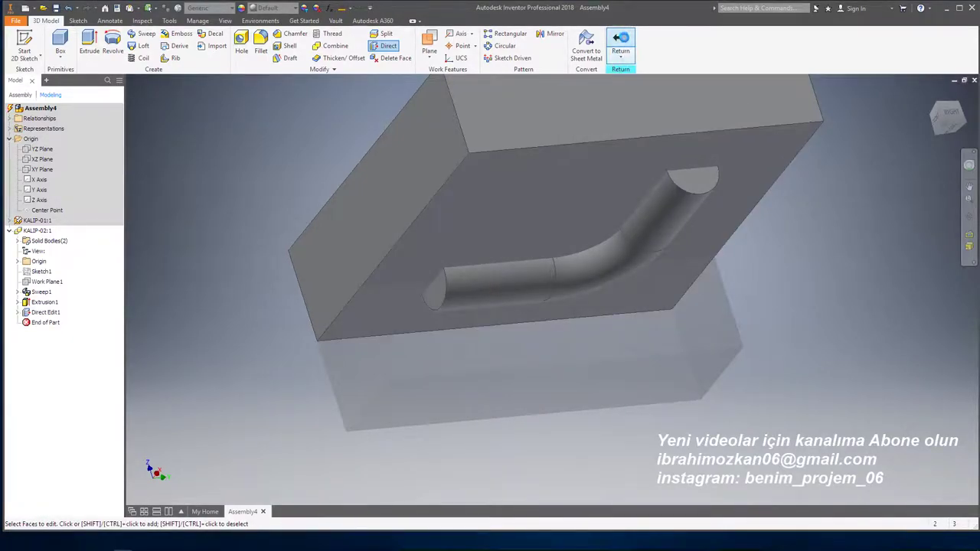
{"action": "left_click", "coordinate": [621, 42]}
{"action": "mouse_move", "coordinate": [816, 138]}
{"action": "middle_mouse_down", "text": "shift"}
{"action": "mouse_move", "coordinate": [612, 304]}
{"action": "mouse_move", "coordinate": [637, 255]}
{"action": "mouse_move", "coordinate": [619, 258]}
{"action": "middle_mouse_up", "text": "shift"}
Step: Delete the Mate:1 constraint joining the two mold halves
{"action": "scroll", "coordinate": [637, 255], "scroll_direction": "up", "scroll_amount": 5}
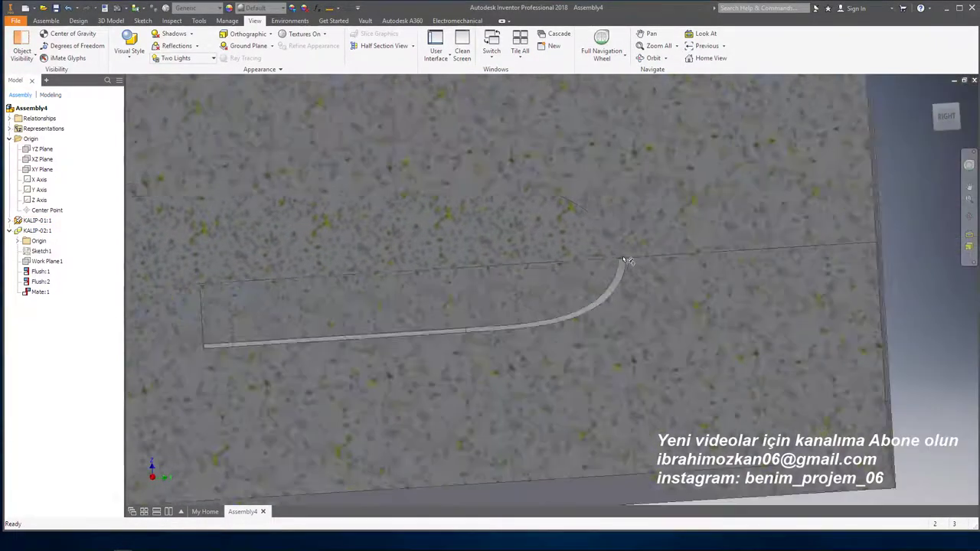
{"action": "scroll", "coordinate": [621, 258], "scroll_direction": "down", "scroll_amount": 5}
{"action": "mouse_move", "coordinate": [516, 262]}
{"action": "middle_mouse_down", "text": "shift"}
{"action": "mouse_move", "coordinate": [559, 274]}
{"action": "mouse_move", "coordinate": [535, 269]}
{"action": "middle_mouse_up", "text": "shift"}
{"action": "left_click", "coordinate": [400, 221]}
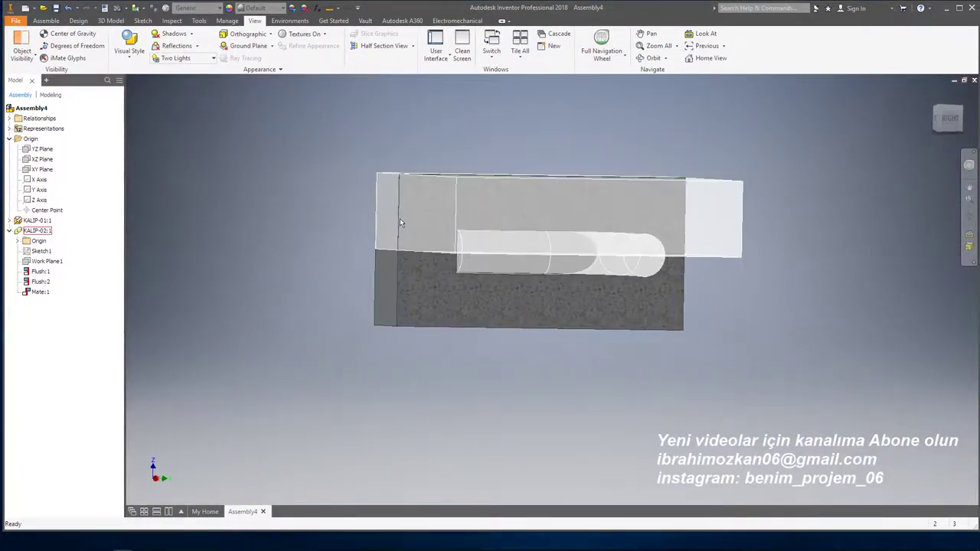
{"action": "left_click", "coordinate": [28, 294]}
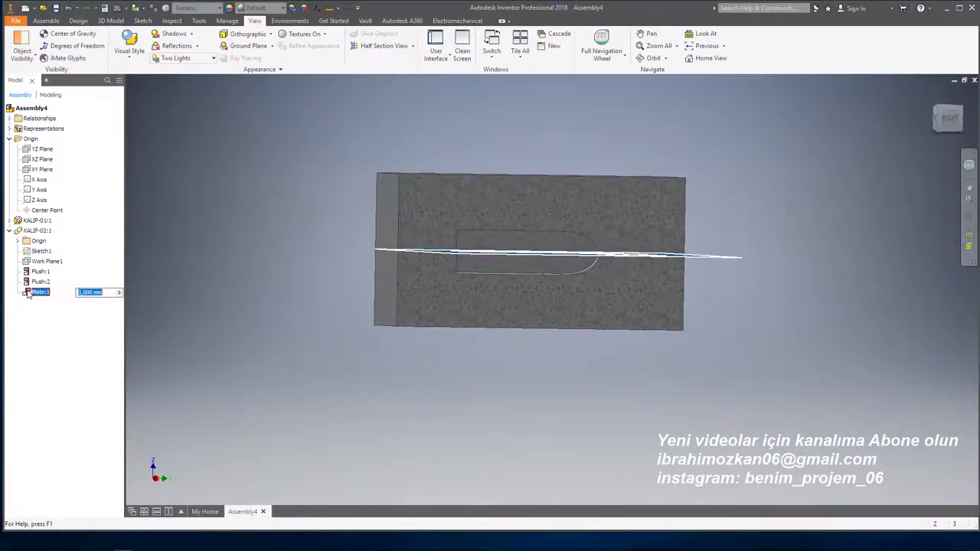
{"action": "right_click", "coordinate": [28, 295]}
{"action": "left_click", "coordinate": [57, 310]}
Step: Drag KALIP-02:1 away from KALIP-01 so the halves sit apart
{"action": "scroll", "coordinate": [433, 241], "scroll_direction": "up", "scroll_amount": 3}
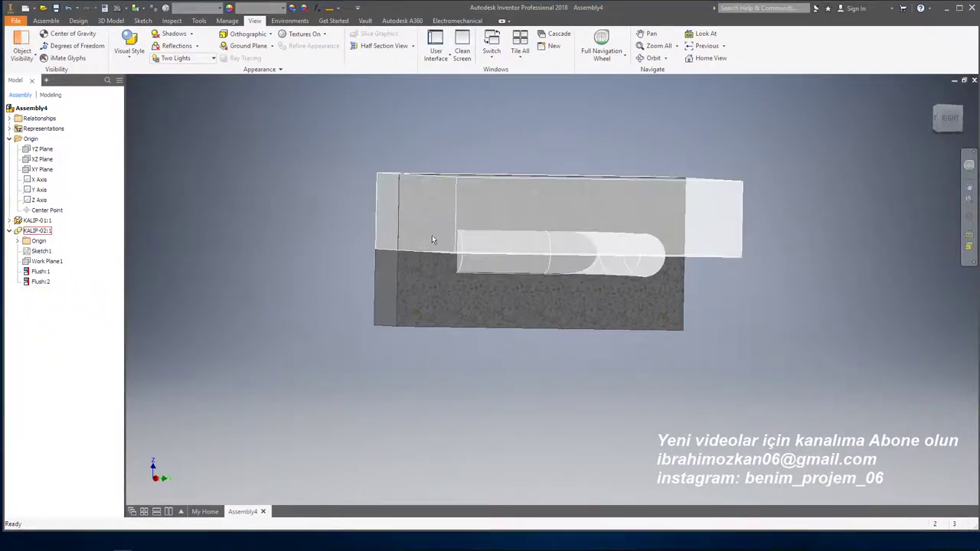
{"action": "left_click_drag", "start_coordinate": [434, 241], "coordinate": [463, 194]}
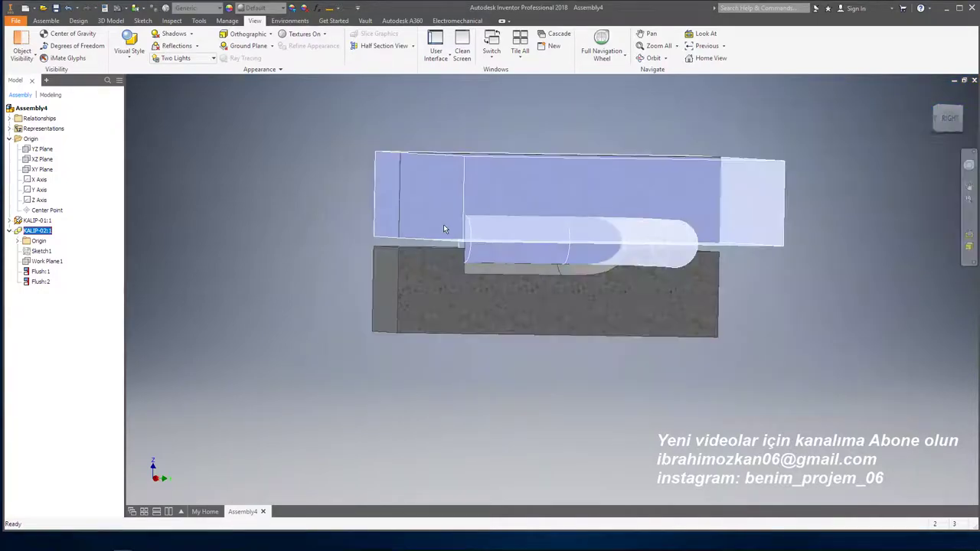
{"action": "mouse_move", "coordinate": [444, 227]}
{"action": "middle_mouse_down", "text": "shift"}
{"action": "mouse_move", "coordinate": [277, 246]}
{"action": "mouse_move", "coordinate": [344, 291]}
{"action": "mouse_move", "coordinate": [276, 291]}
{"action": "mouse_move", "coordinate": [383, 200]}
{"action": "mouse_move", "coordinate": [589, 217]}
{"action": "middle_mouse_up", "text": "shift"}
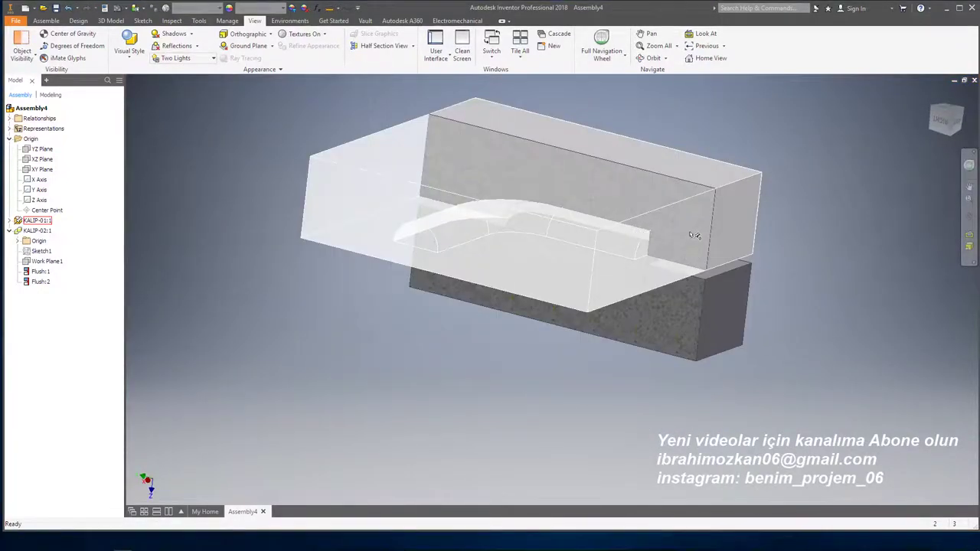
{"action": "left_click_drag", "start_coordinate": [694, 235], "coordinate": [695, 321]}
{"action": "mouse_move", "coordinate": [761, 333]}
{"action": "middle_mouse_down", "text": "shift"}
{"action": "mouse_move", "coordinate": [731, 340]}
{"action": "mouse_move", "coordinate": [645, 312]}
{"action": "mouse_move", "coordinate": [602, 324]}
{"action": "mouse_move", "coordinate": [705, 303]}
{"action": "mouse_move", "coordinate": [794, 339]}
{"action": "mouse_move", "coordinate": [613, 92]}
{"action": "middle_mouse_up", "text": "shift"}
{"action": "left_click", "coordinate": [412, 47]}
Step: End the section view and lift KALIP-02:1 well above the lower block
{"action": "left_click", "coordinate": [372, 125]}
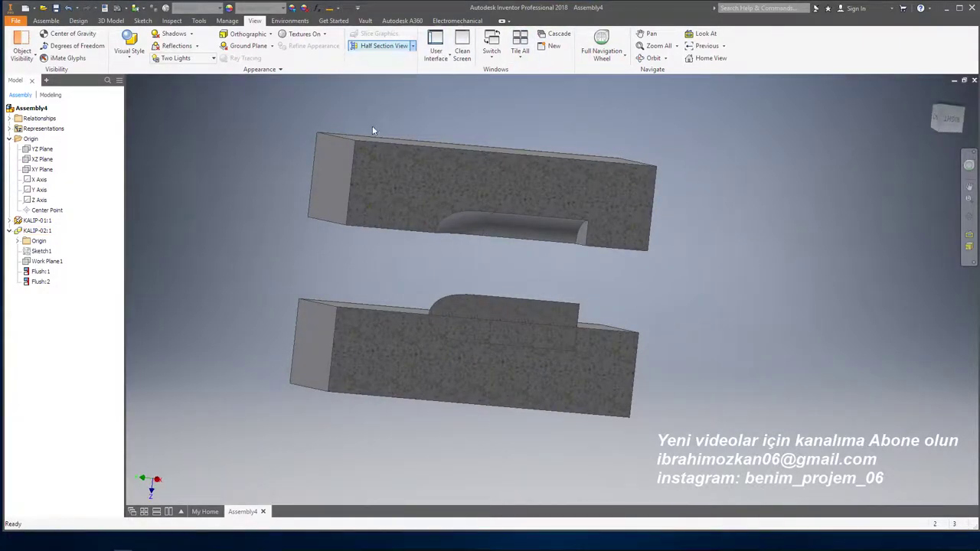
{"action": "left_click", "coordinate": [507, 348]}
{"action": "mouse_move", "coordinate": [521, 310]}
{"action": "middle_mouse_down", "text": "shift"}
{"action": "mouse_move", "coordinate": [436, 225]}
{"action": "mouse_move", "coordinate": [278, 289]}
{"action": "mouse_move", "coordinate": [548, 323]}
{"action": "mouse_move", "coordinate": [580, 278]}
{"action": "mouse_move", "coordinate": [566, 291]}
{"action": "mouse_move", "coordinate": [650, 287]}
{"action": "mouse_move", "coordinate": [649, 340]}
{"action": "middle_mouse_up", "text": "shift"}
{"action": "left_click_drag", "start_coordinate": [656, 329], "coordinate": [623, 278]}
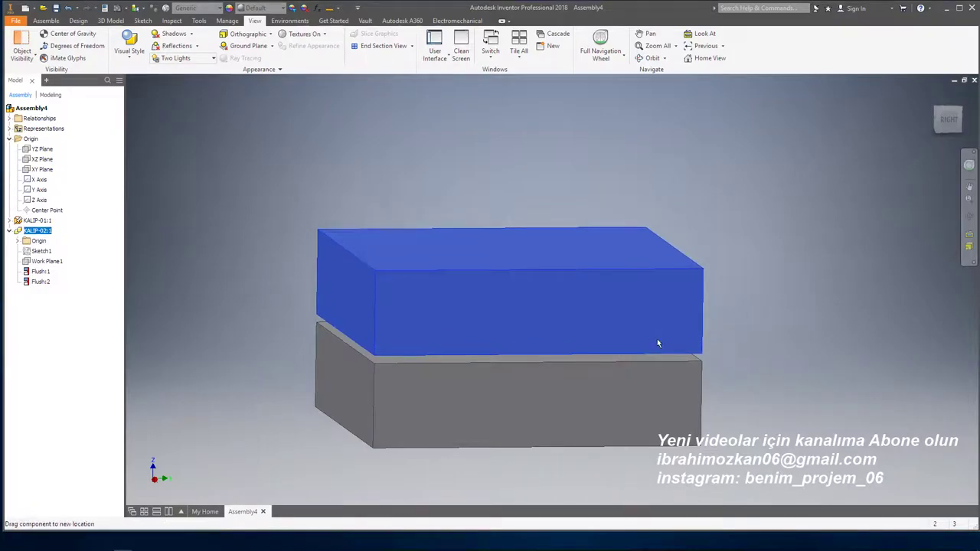
{"action": "mouse_move", "coordinate": [518, 258]}
{"action": "middle_mouse_down", "text": "shift"}
{"action": "mouse_move", "coordinate": [525, 247]}
{"action": "mouse_move", "coordinate": [531, 274]}
{"action": "mouse_move", "coordinate": [536, 266]}
{"action": "middle_mouse_up", "text": "shift"}
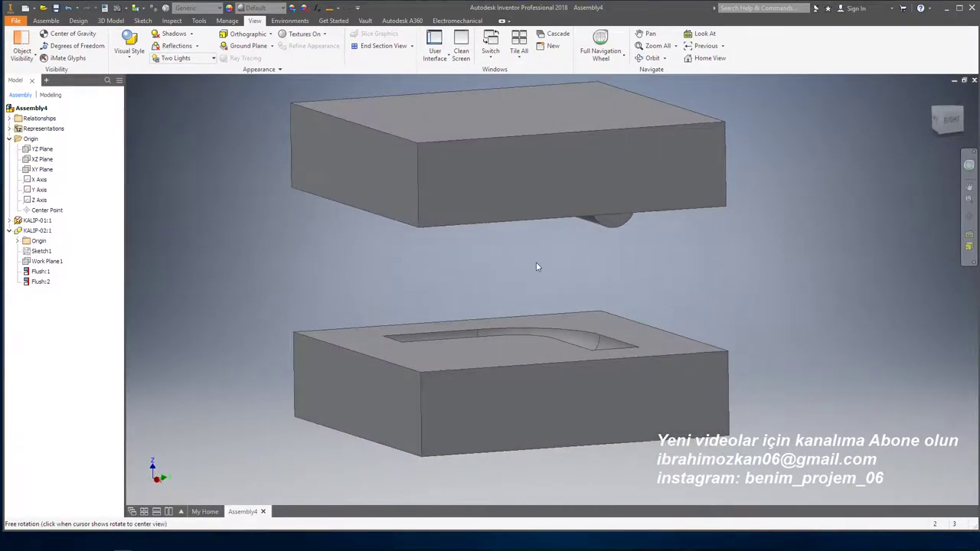
Step: Open the lower block KALIP-01:1 for in-place part editing
{"action": "scroll", "coordinate": [536, 263], "scroll_direction": "up", "scroll_amount": 2}
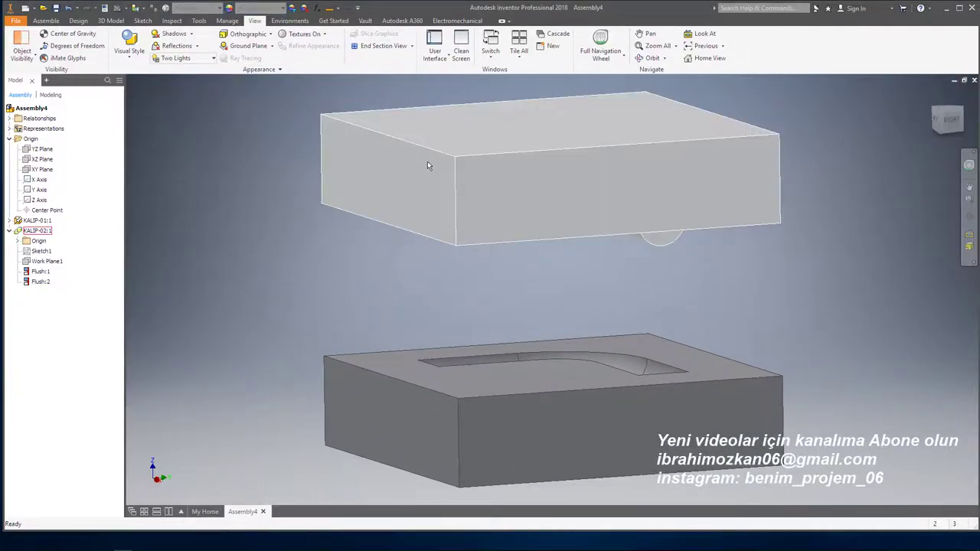
{"action": "scroll", "coordinate": [429, 166], "scroll_direction": "down", "scroll_amount": 2}
{"action": "left_click", "coordinate": [442, 304]}
{"action": "double_click", "coordinate": [443, 304]}
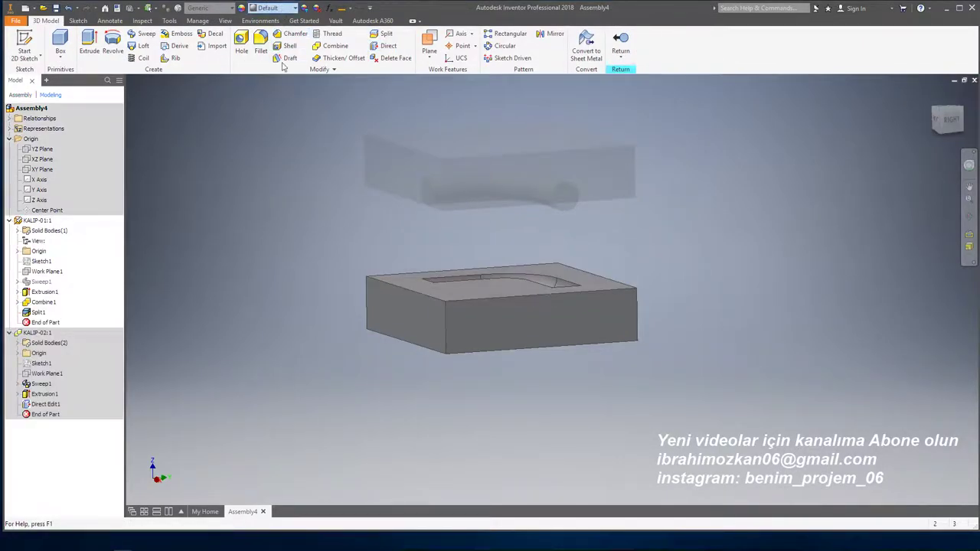
Step: Give KALIP-01 the Clear transparent appearance
{"action": "left_click", "coordinate": [274, 7]}
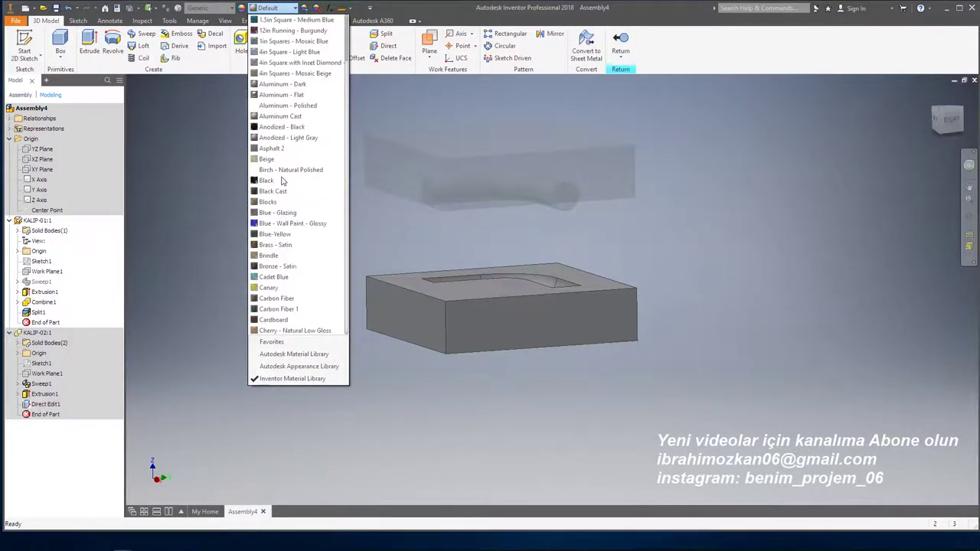
{"action": "scroll", "coordinate": [282, 180], "scroll_direction": "down", "scroll_amount": 6}
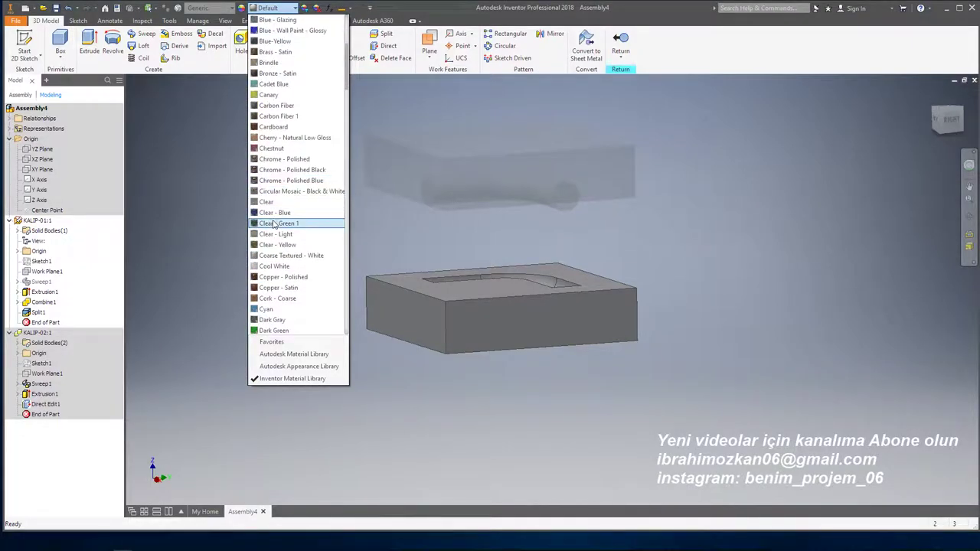
{"action": "left_click", "coordinate": [273, 204]}
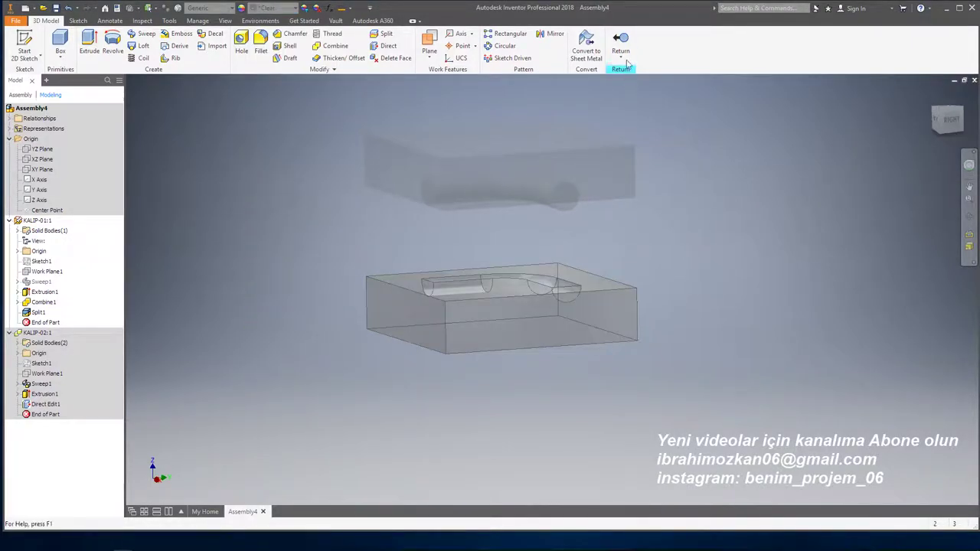
Step: Reposition KALIP-02 just above the lower block
{"action": "left_click_drag", "start_coordinate": [568, 197], "coordinate": [582, 283]}
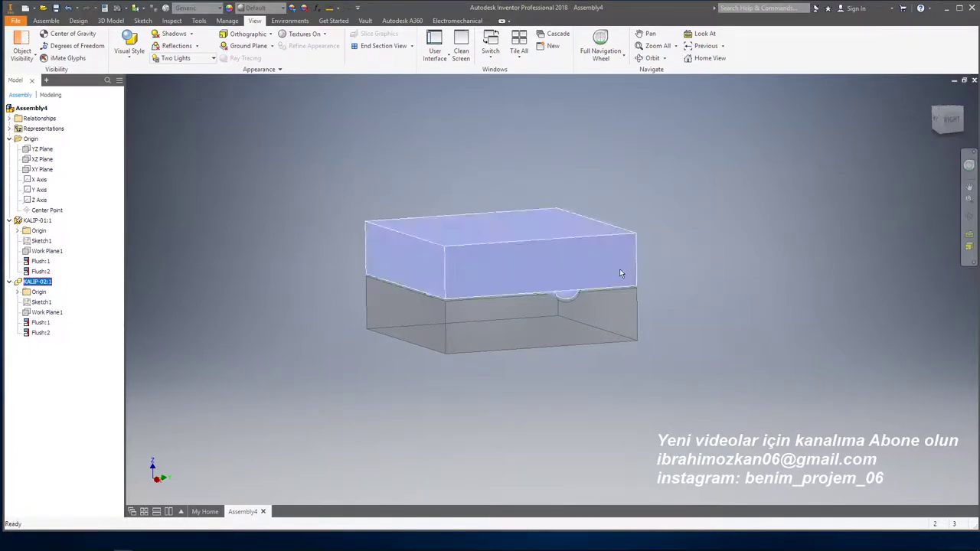
{"action": "scroll", "coordinate": [620, 268], "scroll_direction": "down", "scroll_amount": 3}
{"action": "scroll", "coordinate": [612, 271], "scroll_direction": "down", "scroll_amount": 2}
{"action": "left_click_drag", "start_coordinate": [602, 219], "coordinate": [735, 202]}
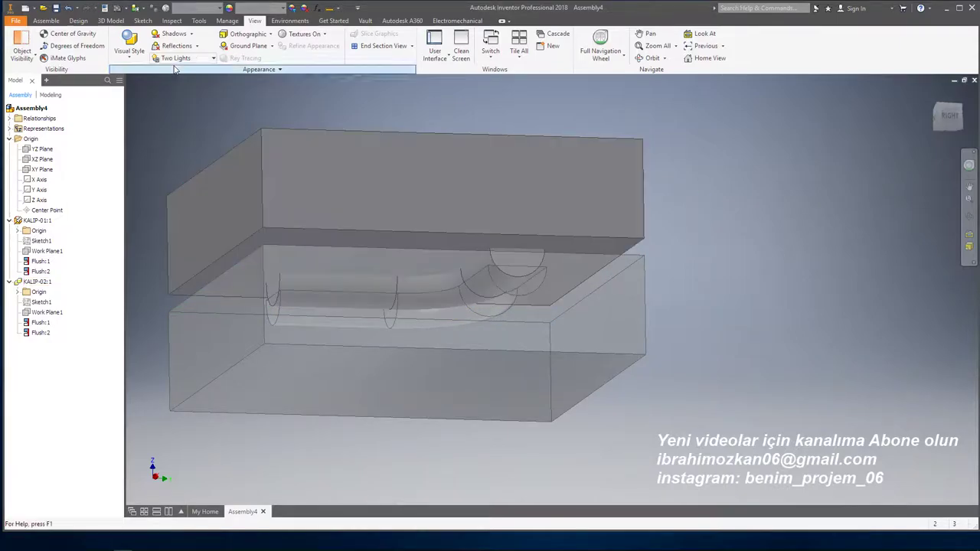
Step: Mate KALIP-02's face onto KALIP-01 using Constrain (C), then open the upper block for editing
{"action": "left_click", "coordinate": [46, 21]}
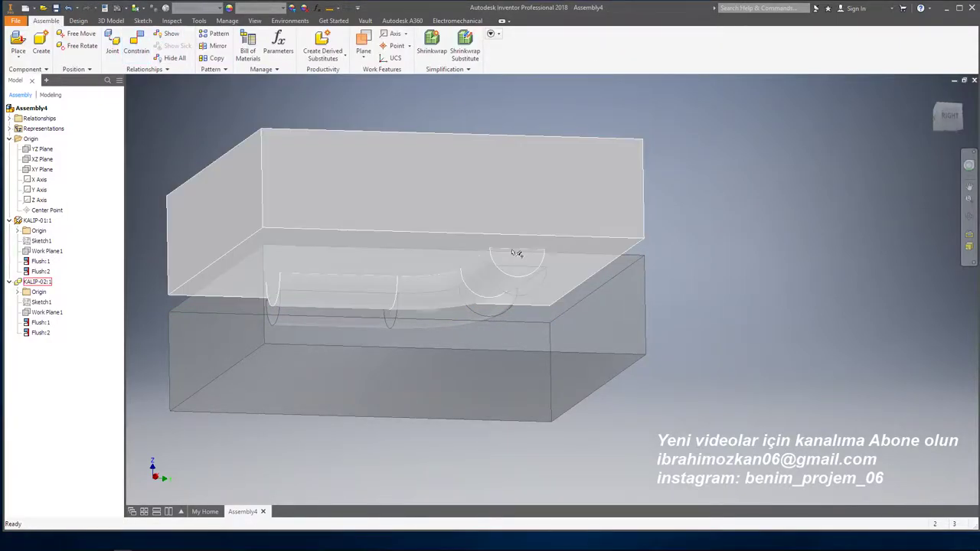
{"action": "scroll", "coordinate": [632, 258], "scroll_direction": "up", "scroll_amount": 3}
{"action": "scroll", "coordinate": [640, 233], "scroll_direction": "down", "scroll_amount": 3}
{"action": "left_click", "coordinate": [640, 232]}
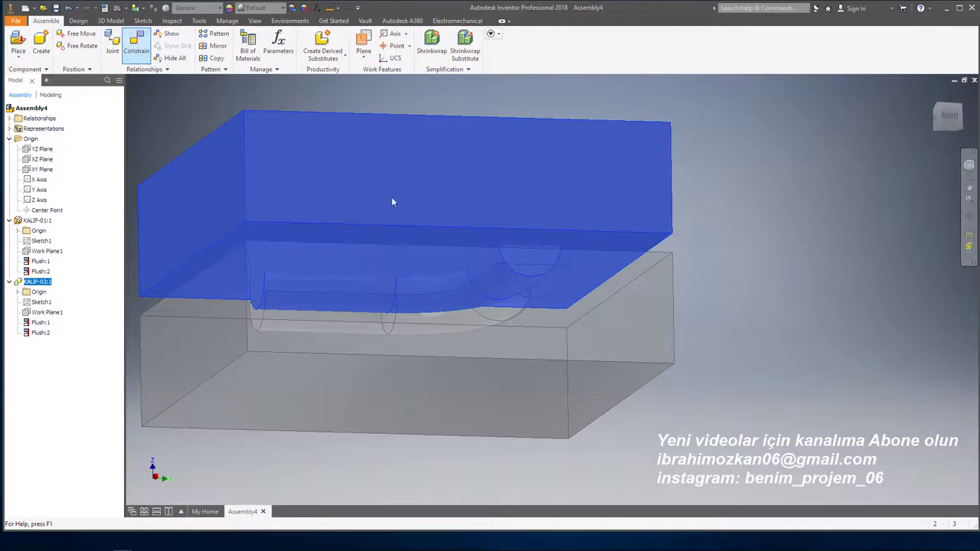
{"action": "key", "text": "c"}
{"action": "left_click", "coordinate": [723, 243]}
{"action": "scroll", "coordinate": [683, 283], "scroll_direction": "up", "scroll_amount": 3}
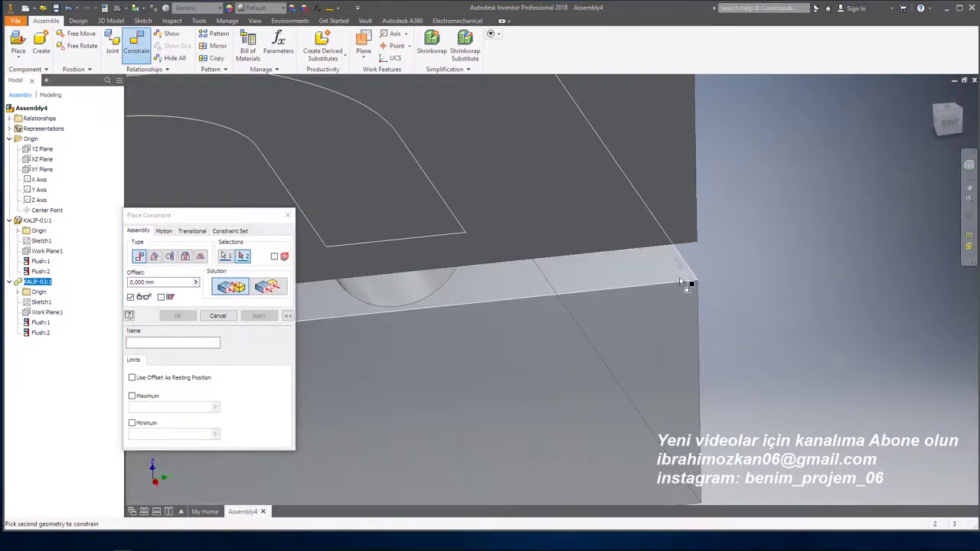
{"action": "left_click", "coordinate": [682, 283]}
{"action": "left_click", "coordinate": [749, 228]}
{"action": "scroll", "coordinate": [748, 230], "scroll_direction": "down", "scroll_amount": 3}
{"action": "key", "text": "Escape"}
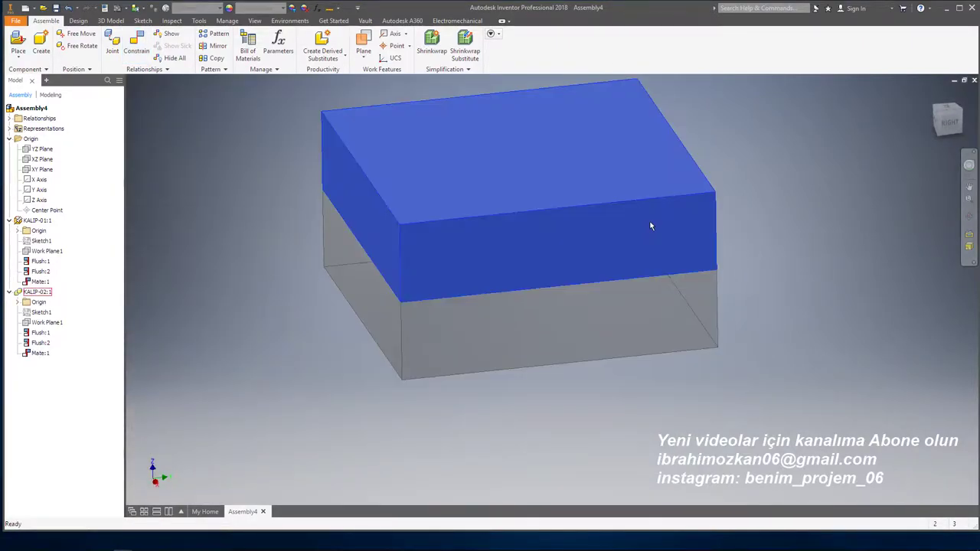
{"action": "double_click", "coordinate": [651, 219]}
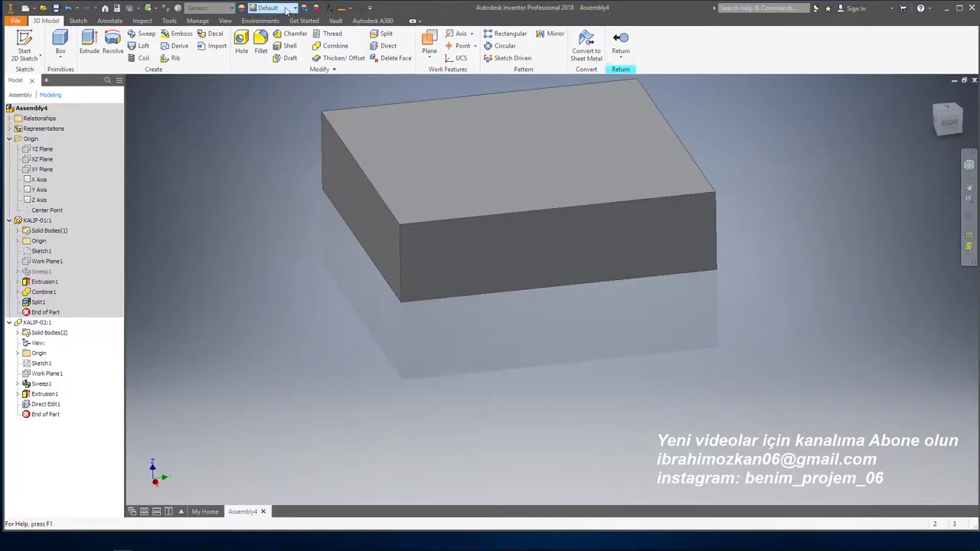
Step: Give the upper block a clear transparent glass appearance and return to Assembly4
{"action": "left_click", "coordinate": [287, 9]}
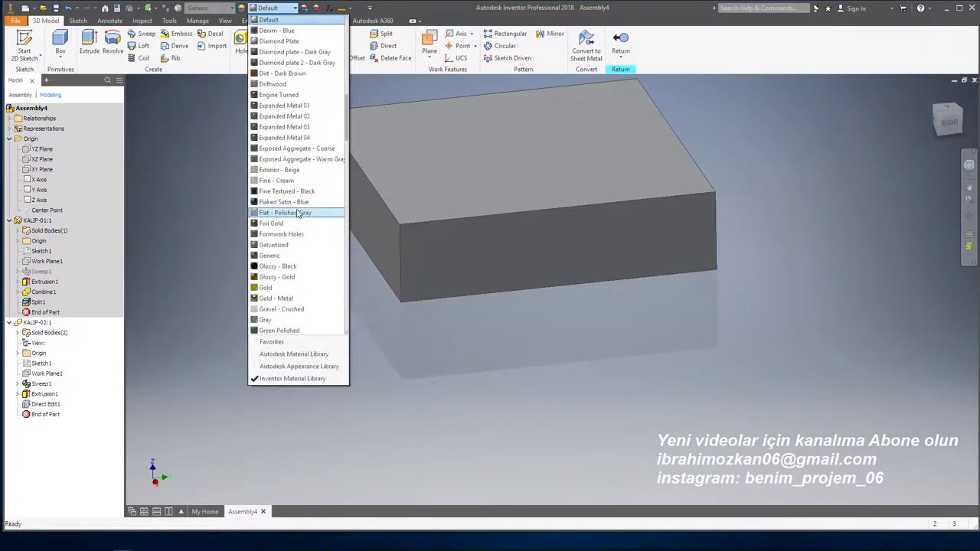
{"action": "scroll", "coordinate": [299, 213], "scroll_direction": "up", "scroll_amount": 8}
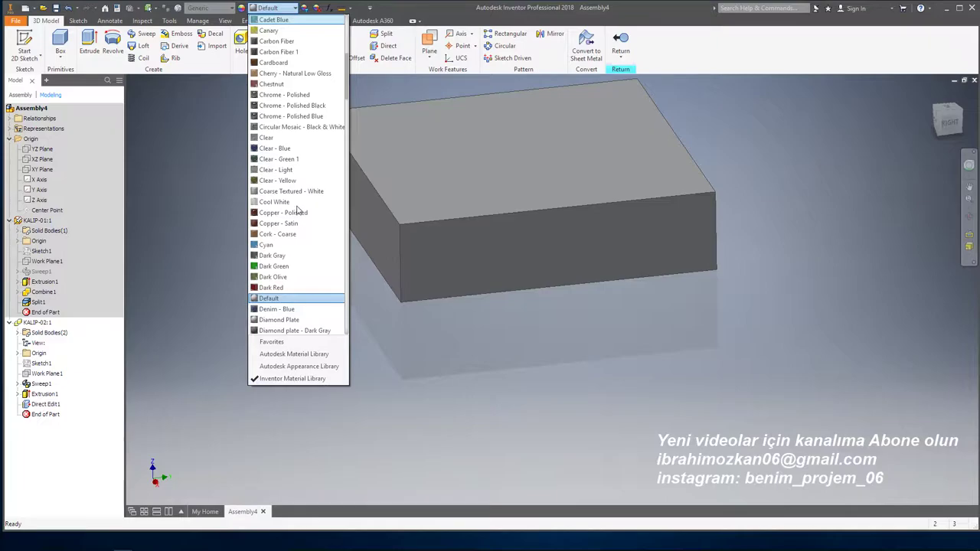
{"action": "left_click", "coordinate": [282, 159]}
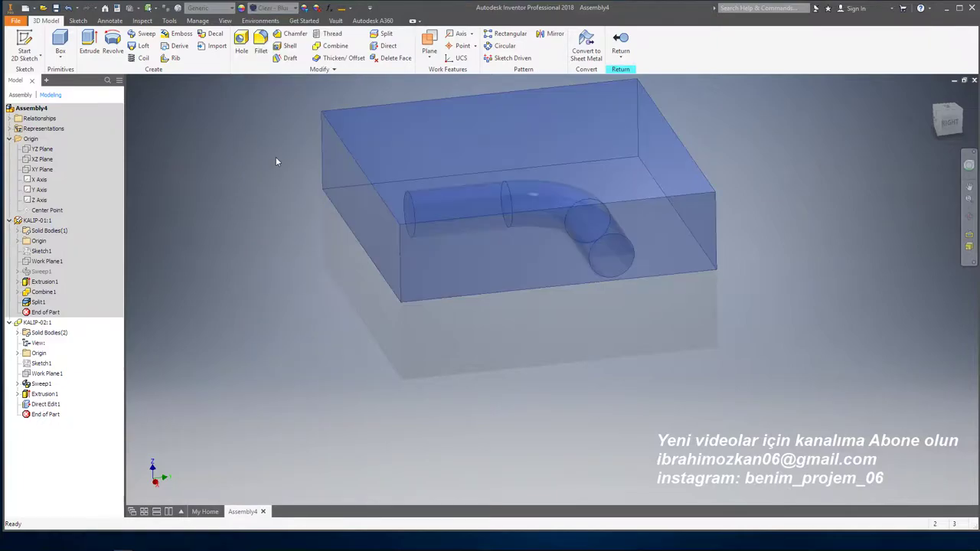
{"action": "left_click", "coordinate": [620, 42]}
Step: Orbit, zoom and pan to inspect the joined transparent halves around the L-shaped cavity
{"action": "mouse_move", "coordinate": [704, 245]}
{"action": "middle_mouse_down", "text": "shift"}
{"action": "mouse_move", "coordinate": [674, 222]}
{"action": "mouse_move", "coordinate": [684, 225]}
{"action": "middle_mouse_up", "text": "shift"}
{"action": "scroll", "coordinate": [632, 225], "scroll_direction": "up", "scroll_amount": 5}
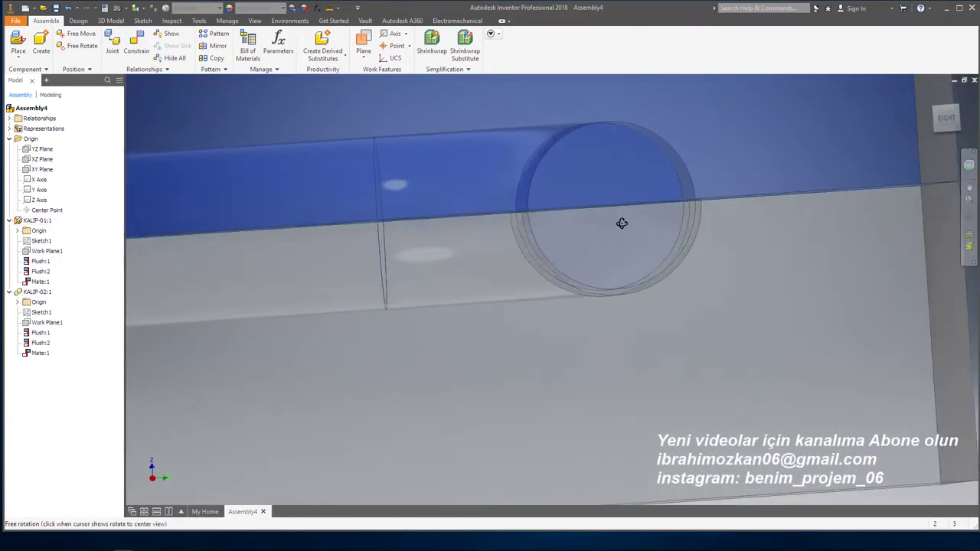
{"action": "mouse_move", "coordinate": [620, 221]}
{"action": "middle_mouse_down", "text": "shift"}
{"action": "mouse_move", "coordinate": [628, 242]}
{"action": "mouse_move", "coordinate": [654, 227]}
{"action": "mouse_move", "coordinate": [550, 222]}
{"action": "mouse_move", "coordinate": [617, 216]}
{"action": "mouse_move", "coordinate": [589, 208]}
{"action": "mouse_move", "coordinate": [574, 242]}
{"action": "mouse_move", "coordinate": [527, 229]}
{"action": "mouse_move", "coordinate": [494, 258]}
{"action": "mouse_move", "coordinate": [544, 232]}
{"action": "mouse_move", "coordinate": [567, 230]}
{"action": "mouse_move", "coordinate": [563, 238]}
{"action": "middle_mouse_up", "text": "shift"}
{"action": "scroll", "coordinate": [634, 225], "scroll_direction": "down", "scroll_amount": 5}
{"action": "middle_click_drag", "start_coordinate": [438, 250], "coordinate": [284, 242]}
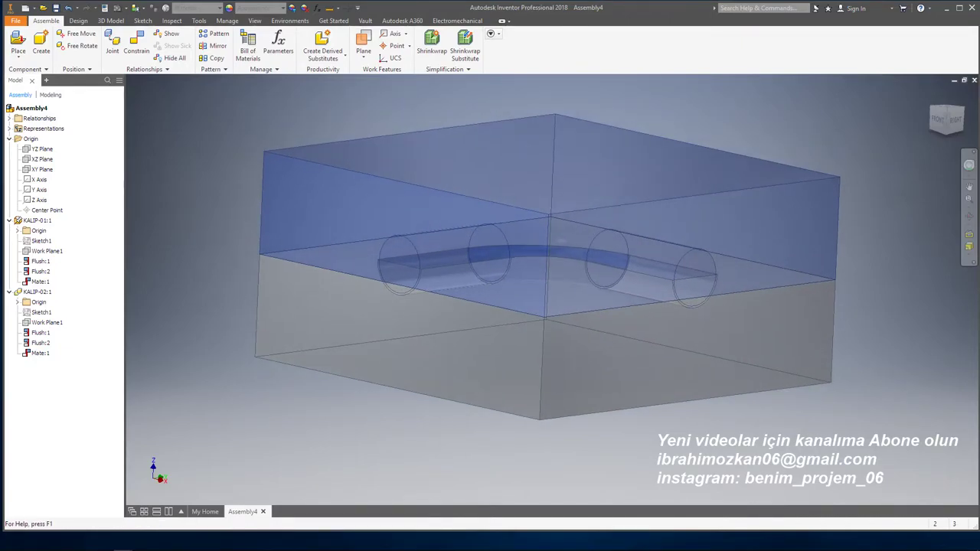